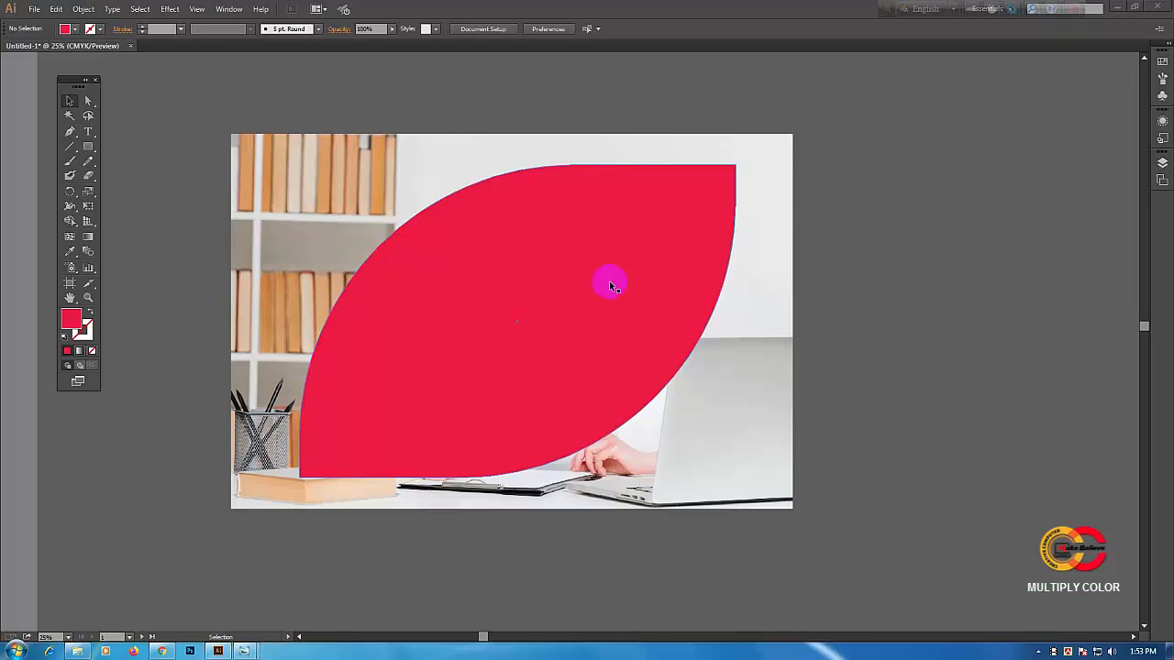
Step: Select the office photo together with the red leaf shape and make a clipping mask from them
click(293, 165)
click(437, 230)
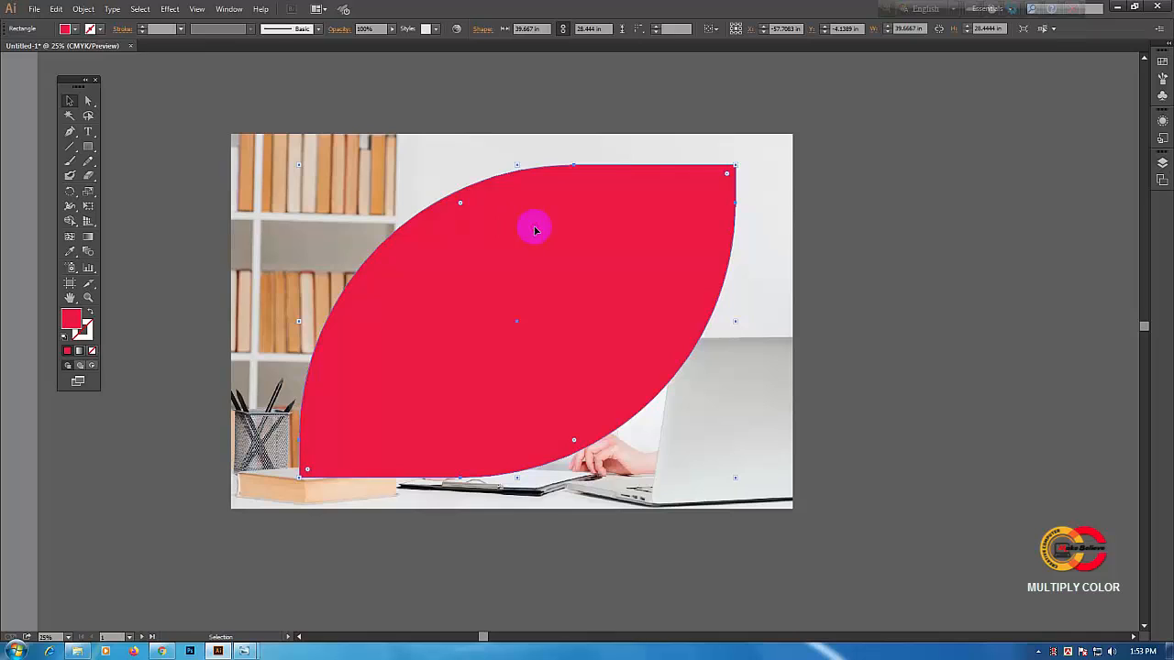
shift+click(245, 160)
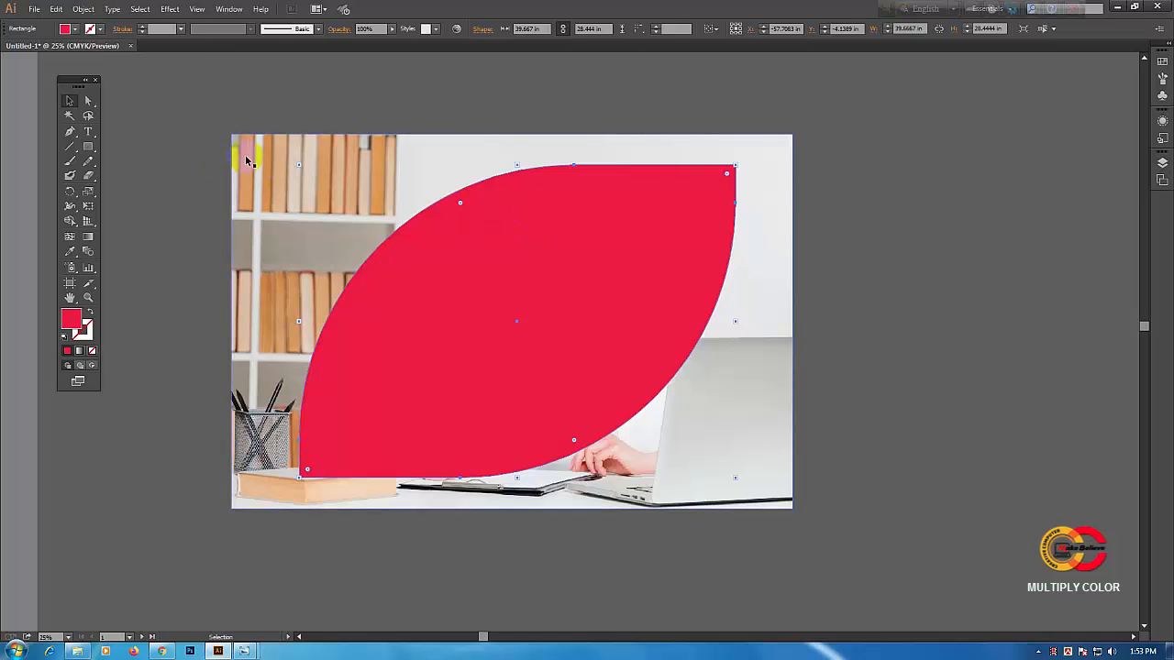
click(245, 161)
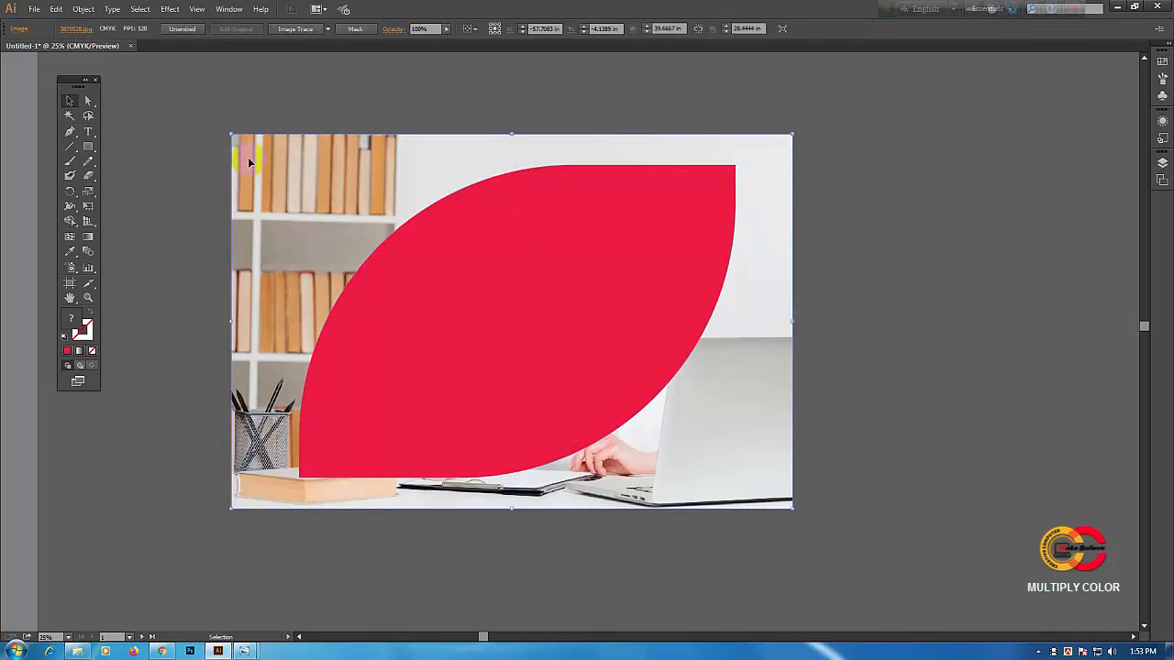
click(71, 104)
drag(187, 89, 885, 524)
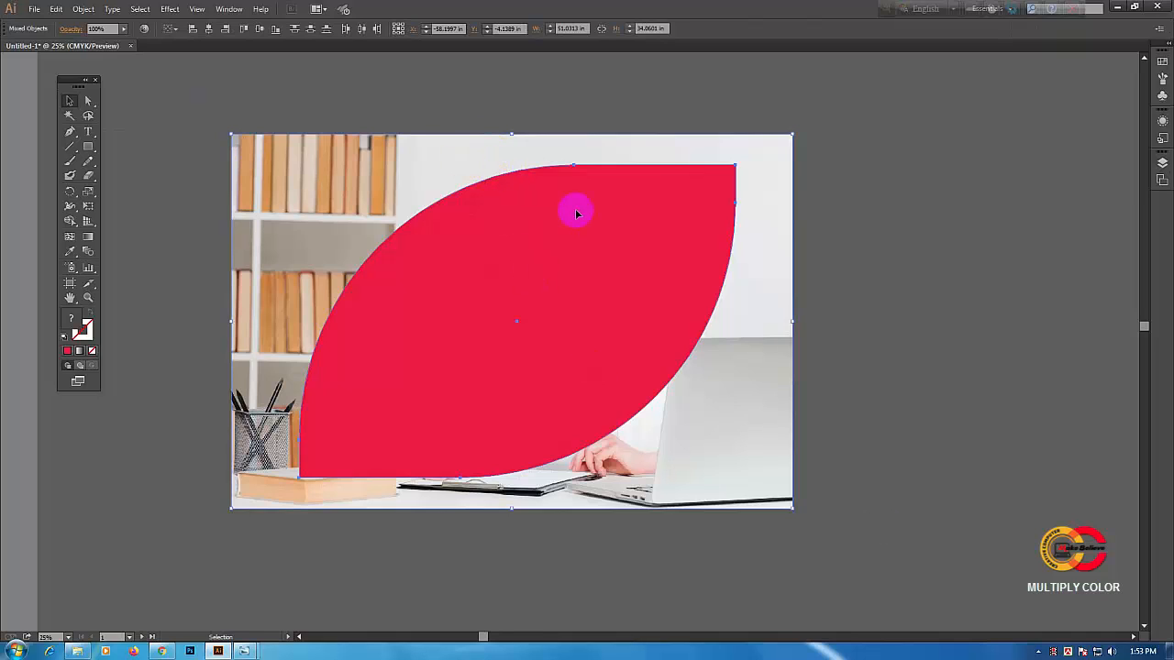
right_click(537, 213)
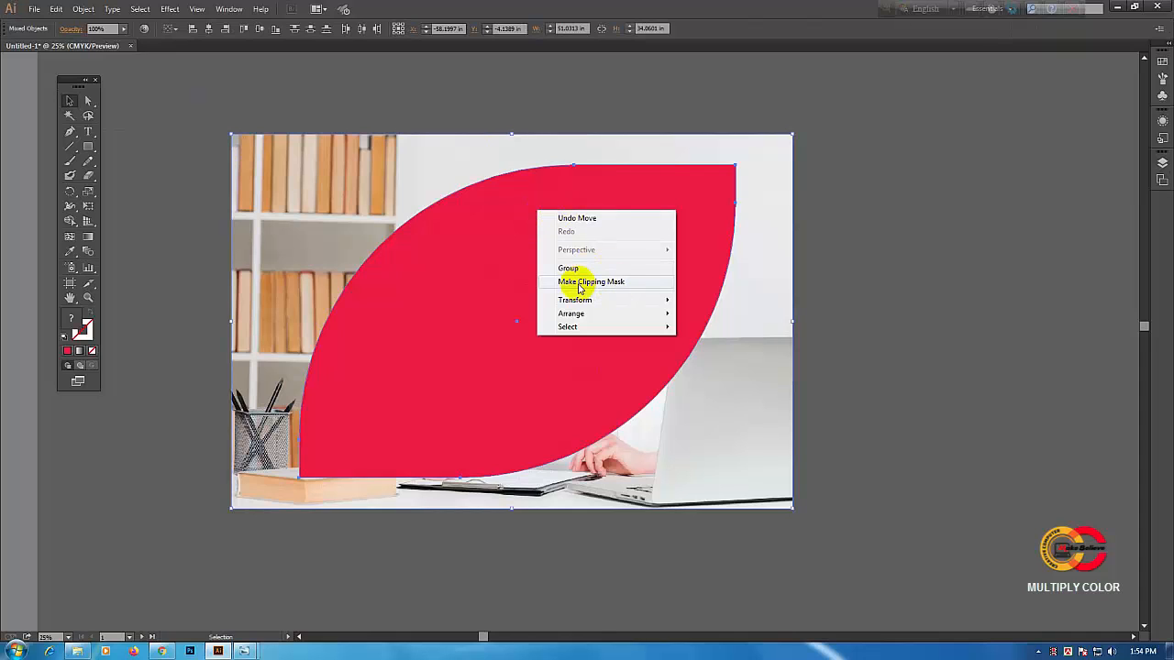
click(625, 287)
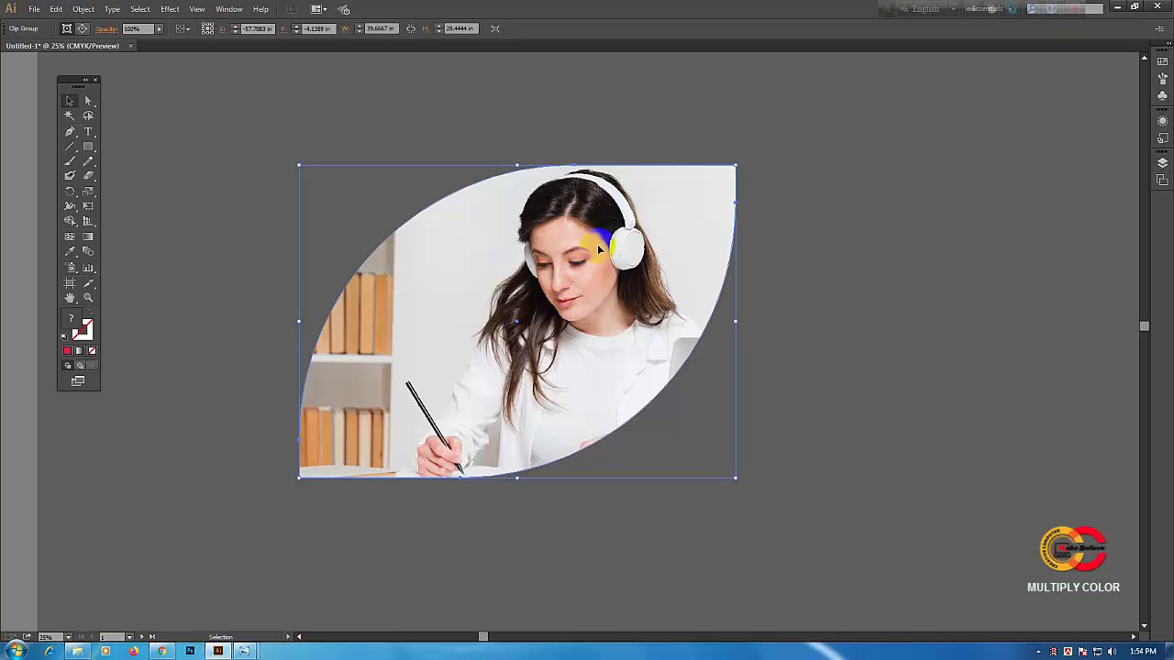
Step: Copy the clipped photo and paste the duplicate in front of the original
click(57, 10)
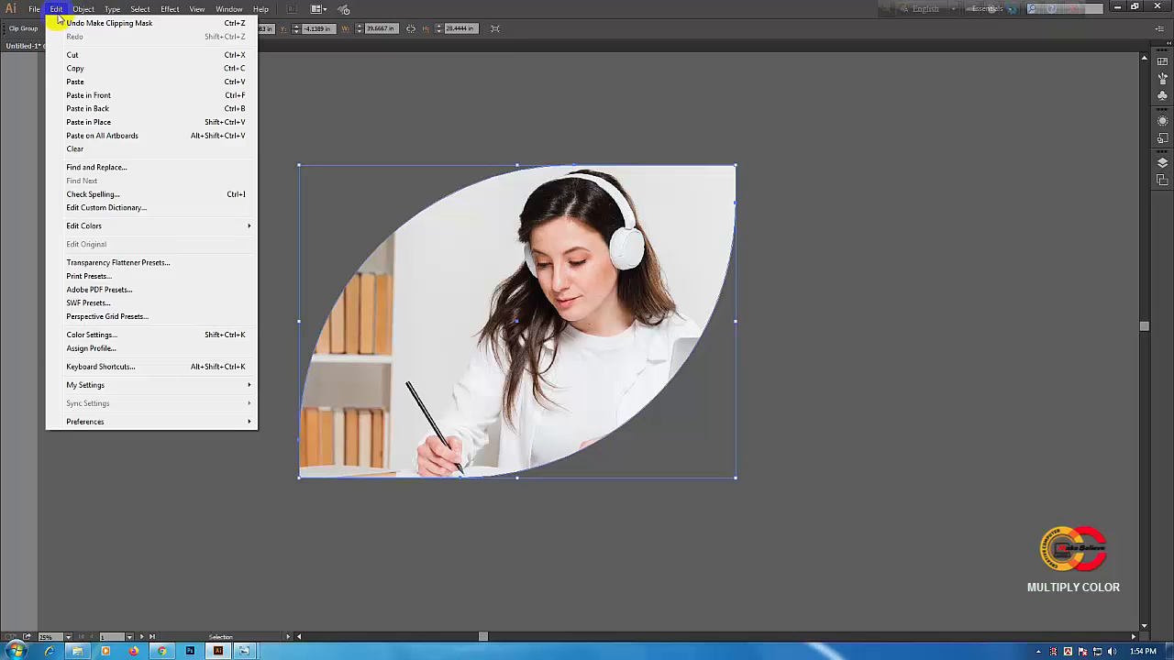
click(80, 70)
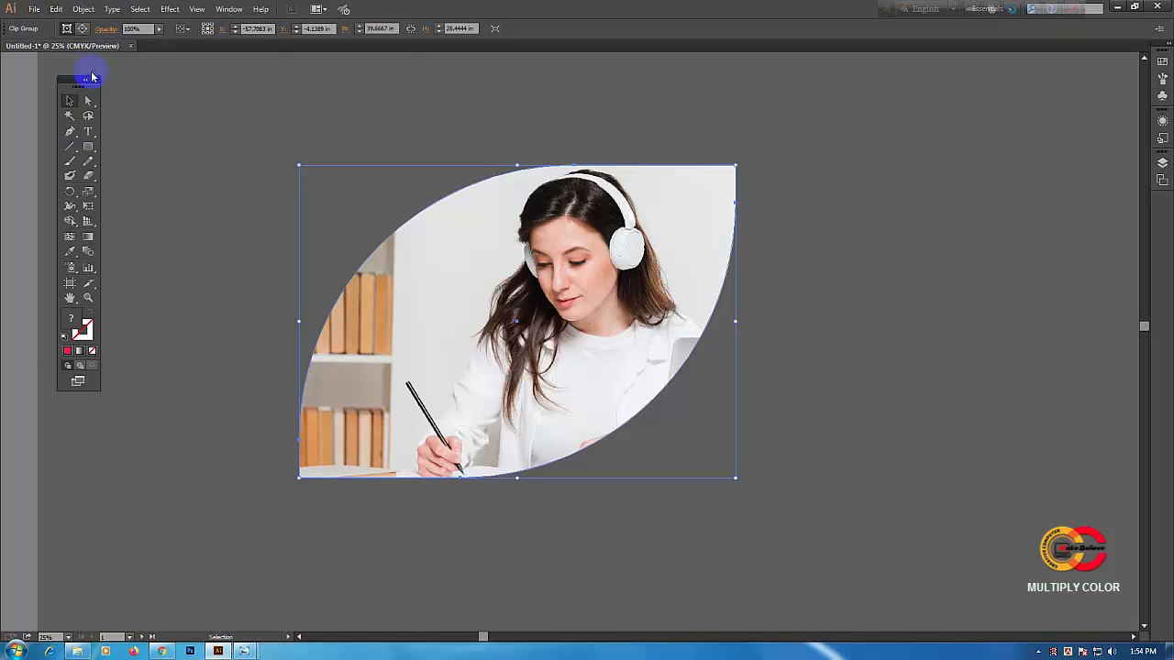
click(57, 10)
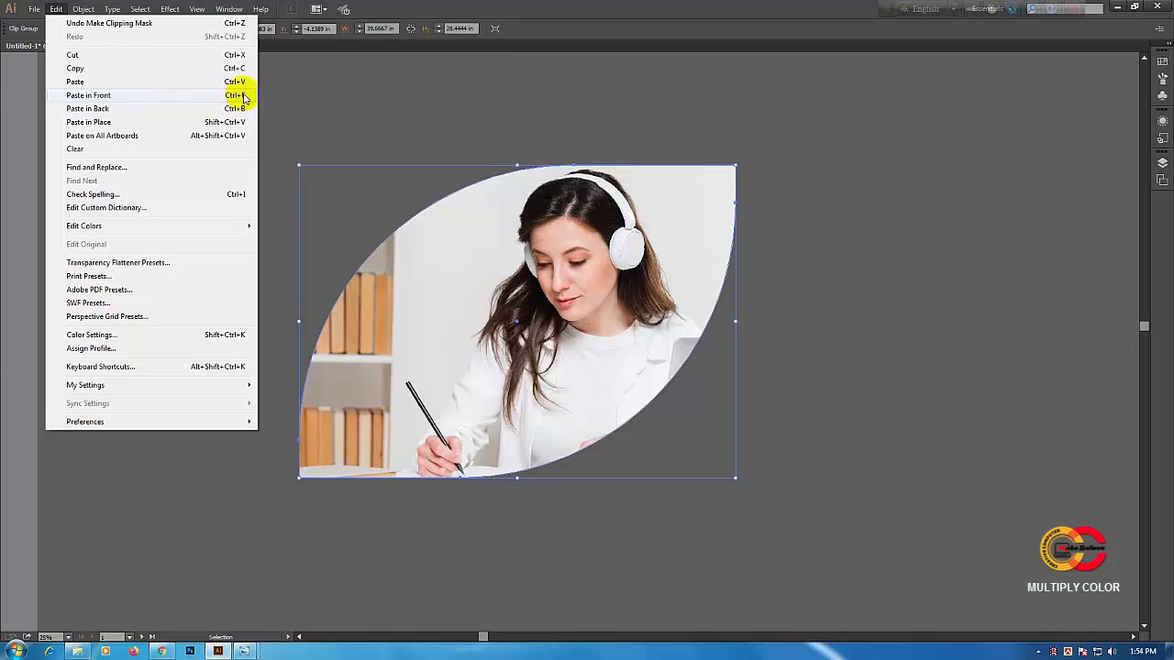
click(178, 96)
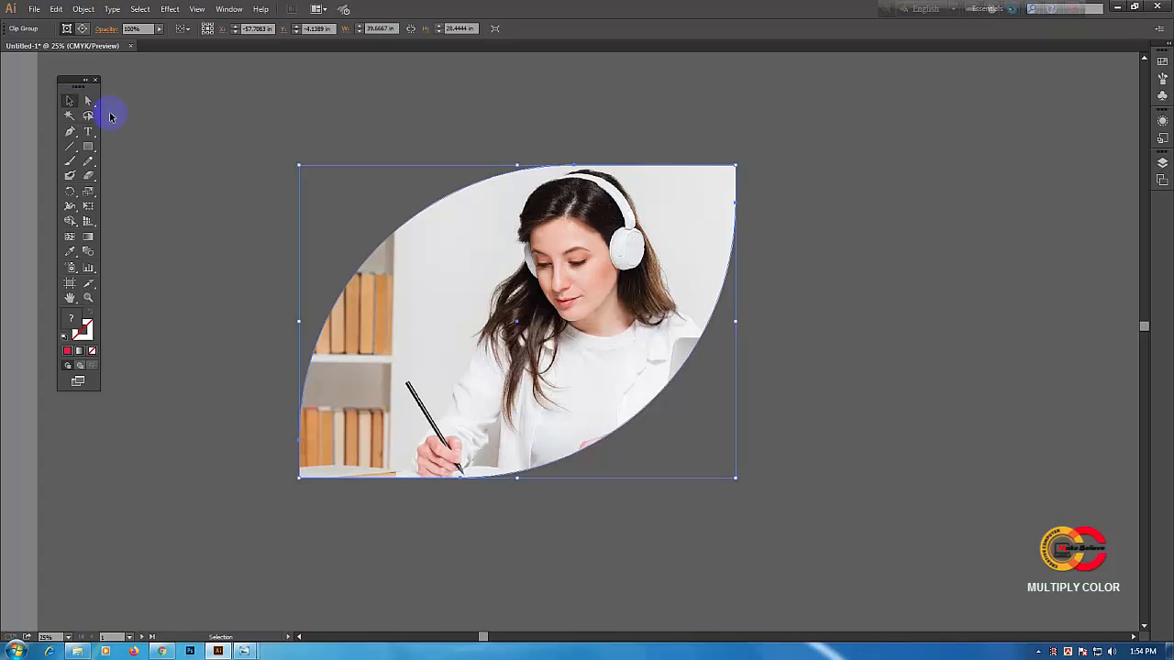
drag(508, 251, 679, 260)
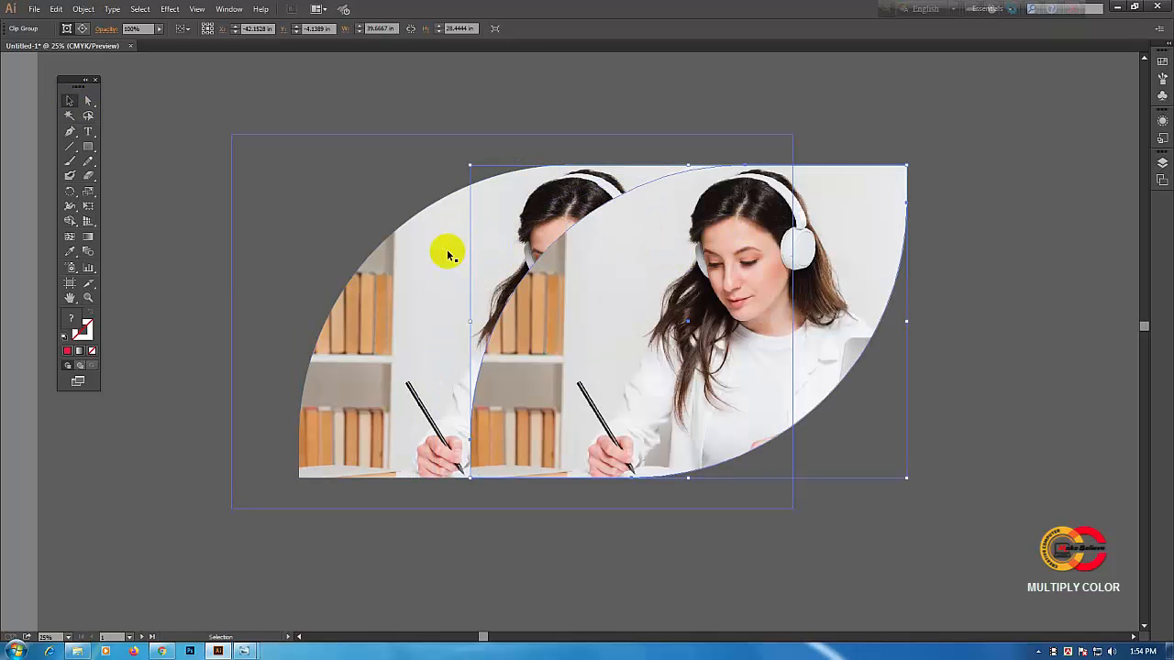
click(697, 240)
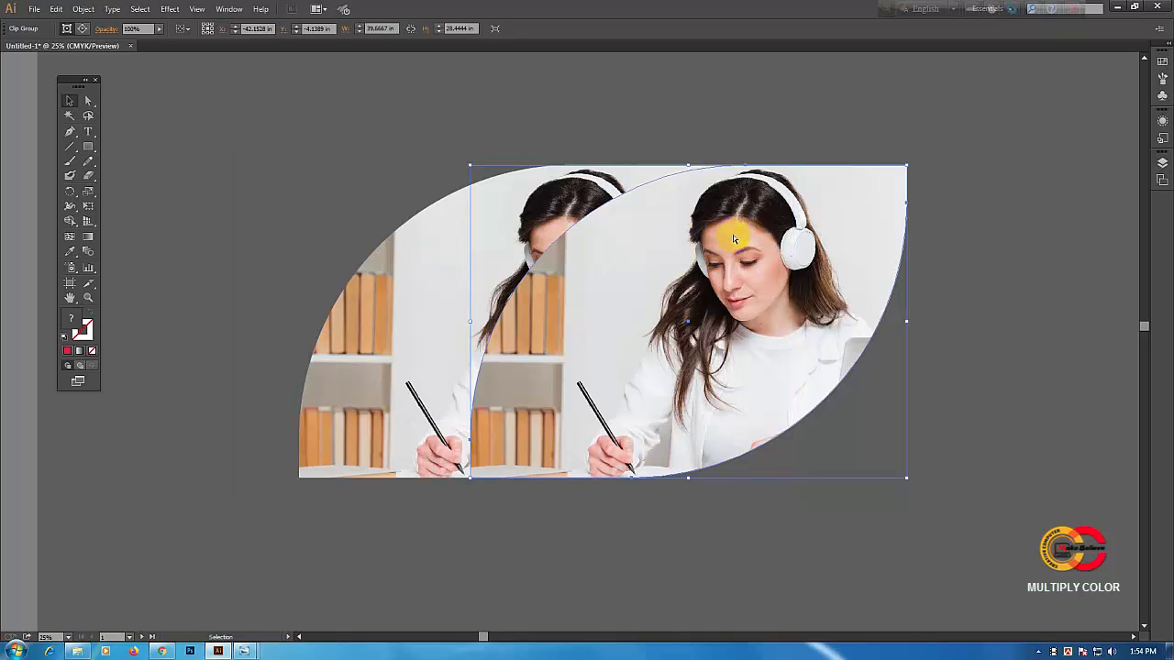
key(a)
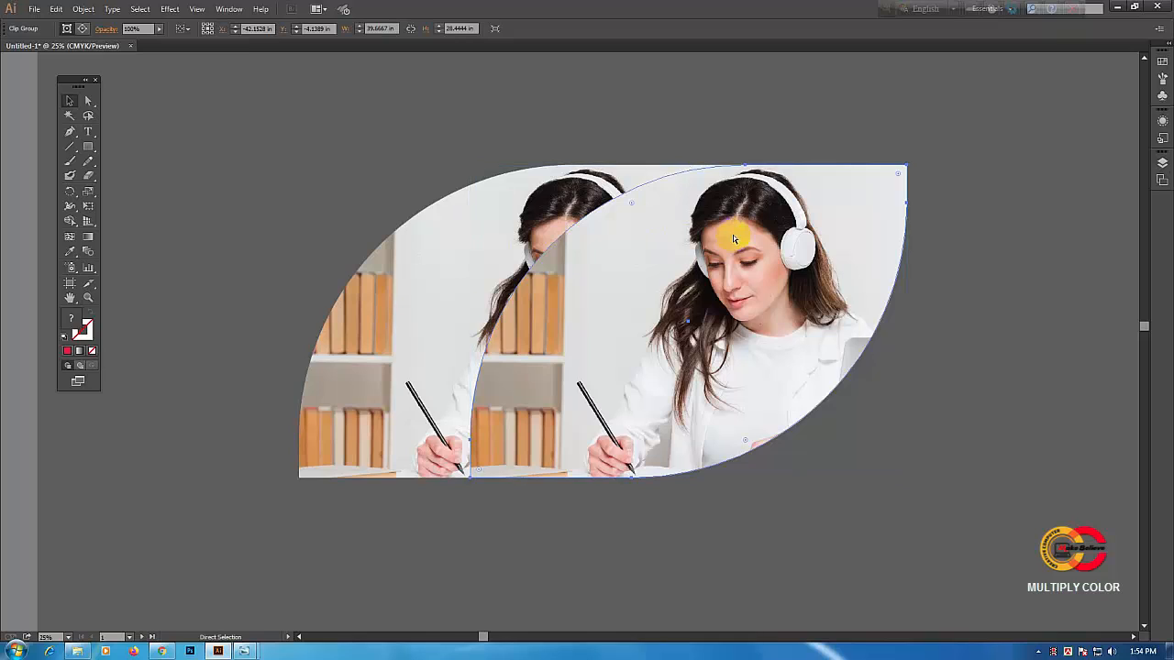
key(ctrl+z)
key(v)
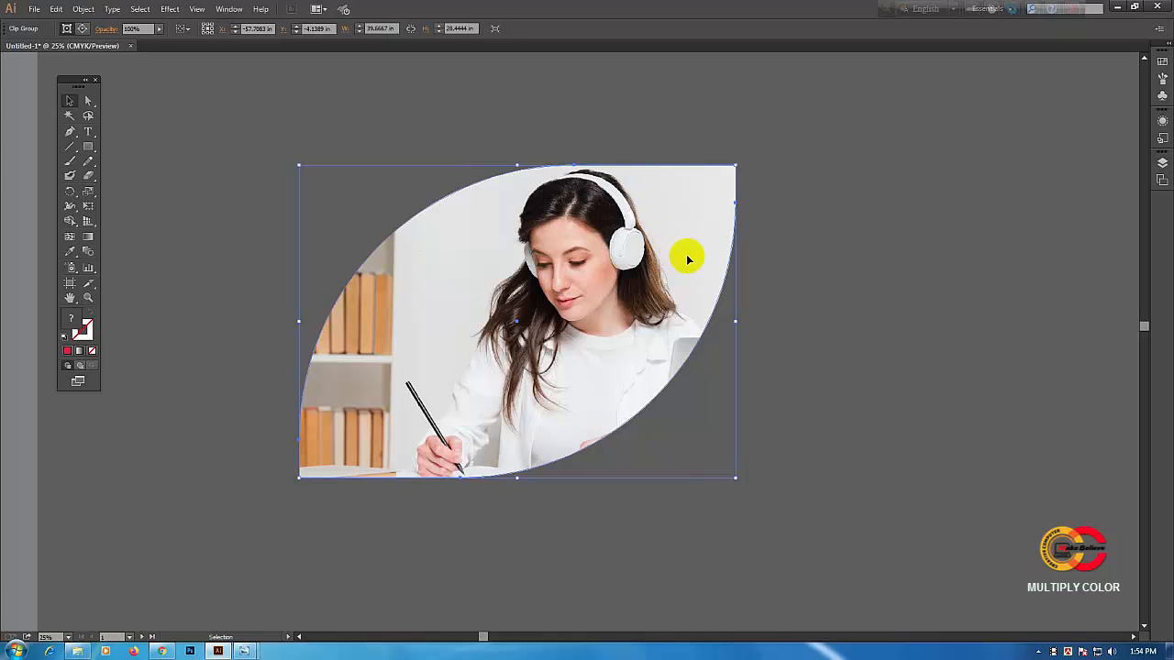
Step: Release the clipping mask on the front copy of the clipped photo
click(518, 254)
click(539, 226)
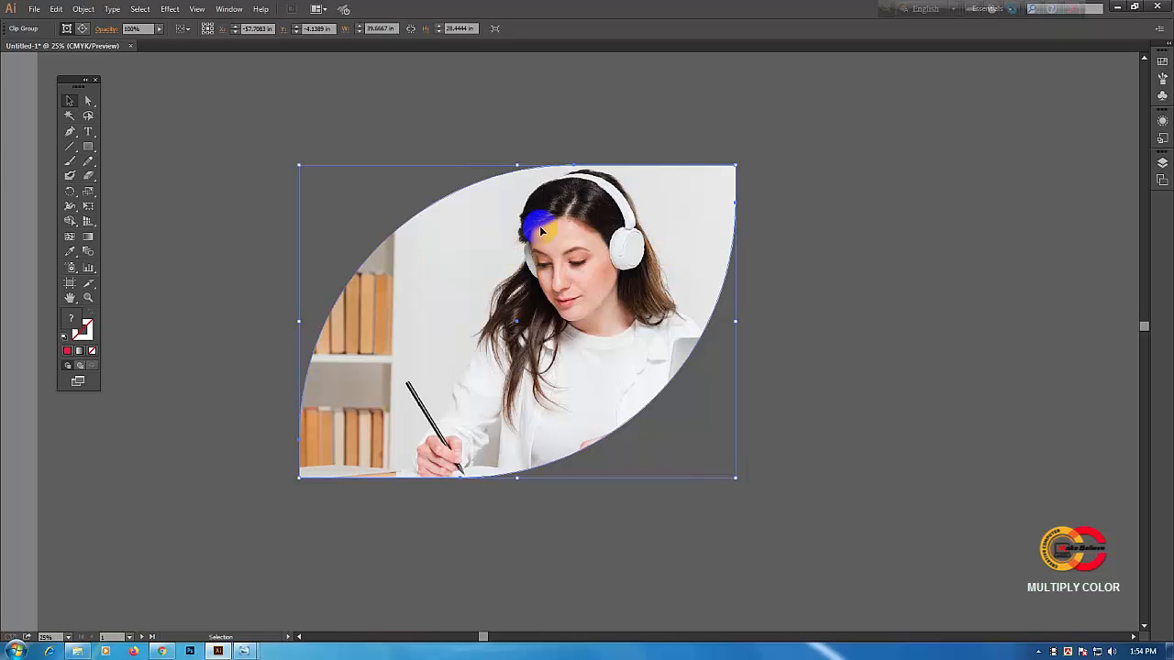
click(533, 222)
right_click(502, 229)
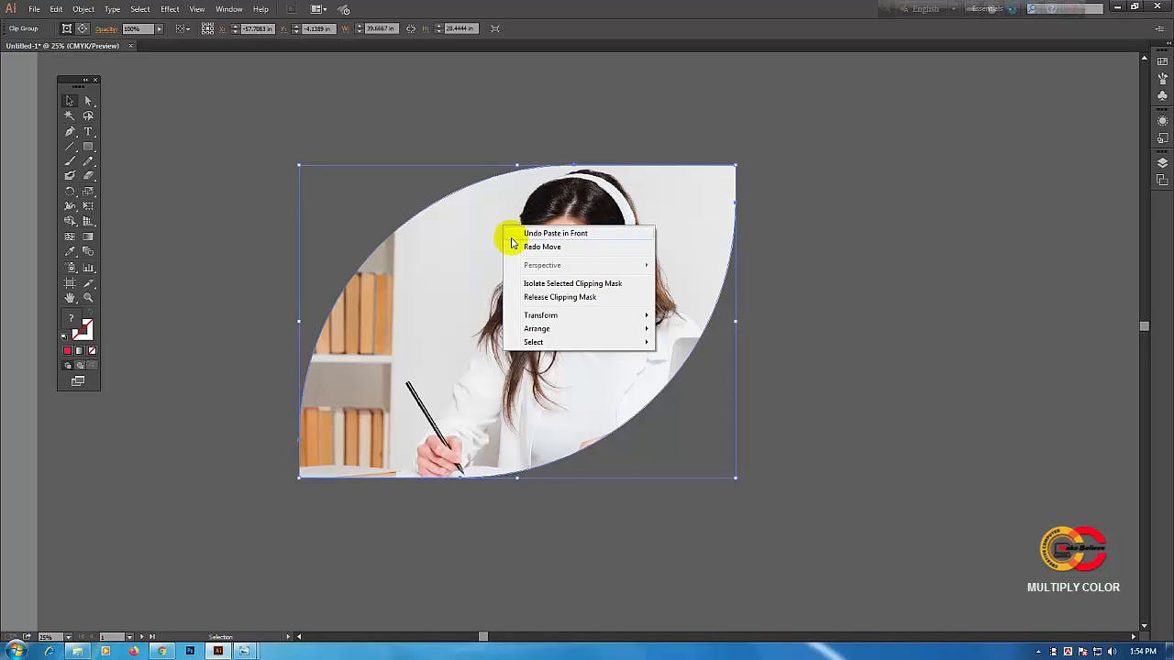
click(592, 299)
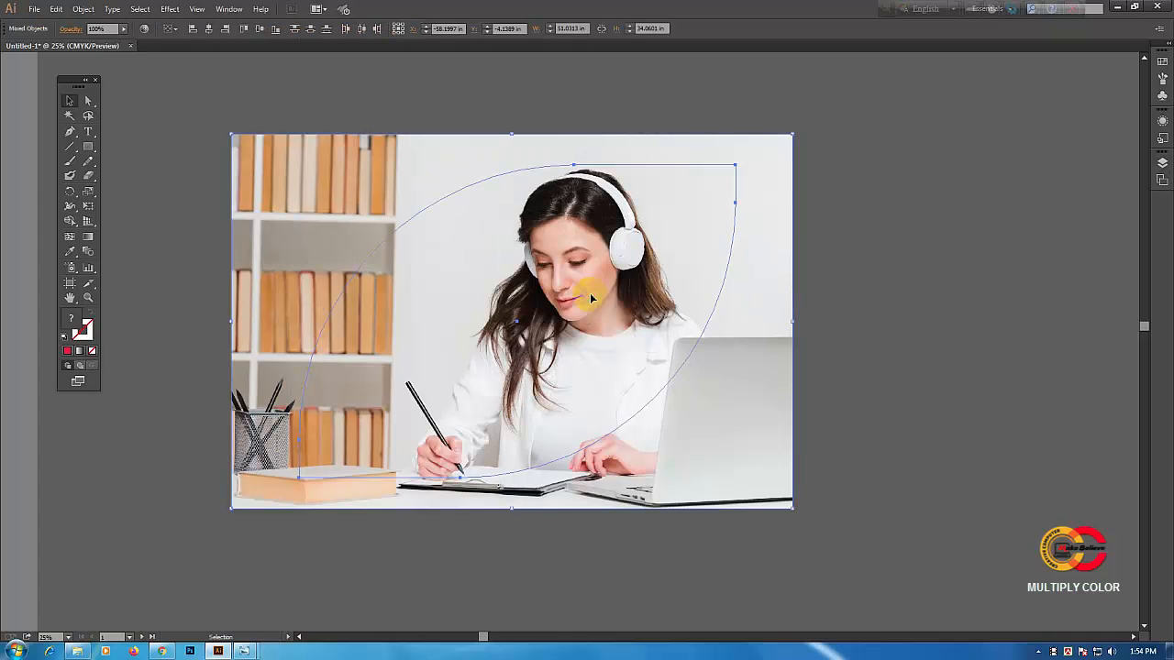
click(626, 288)
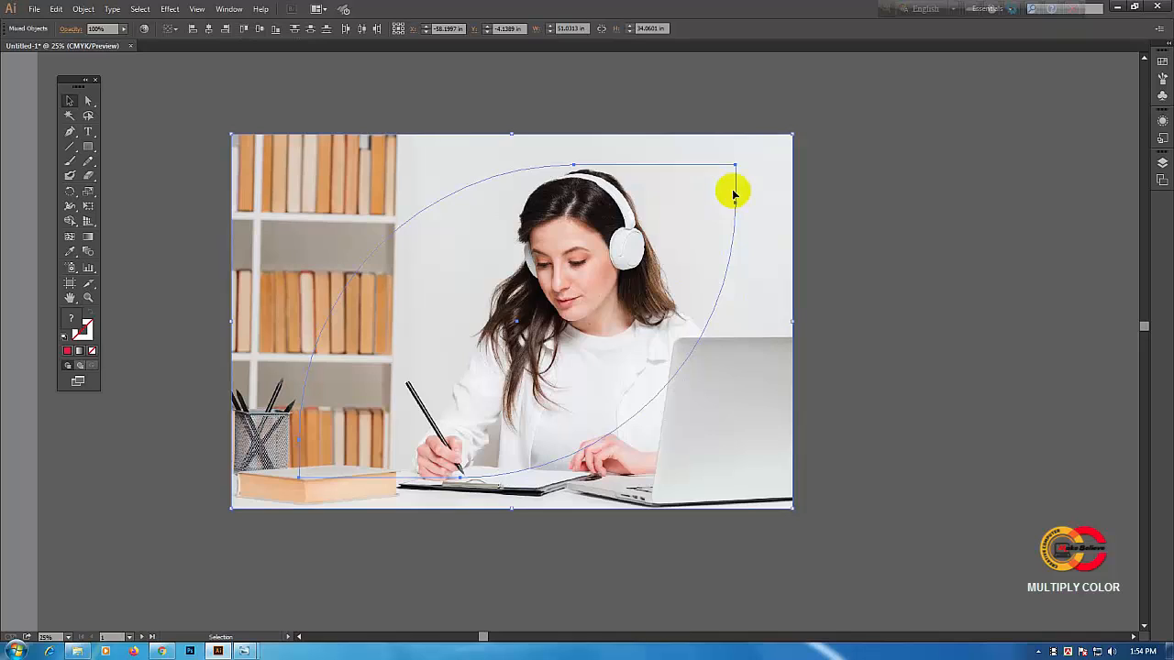
click(723, 291)
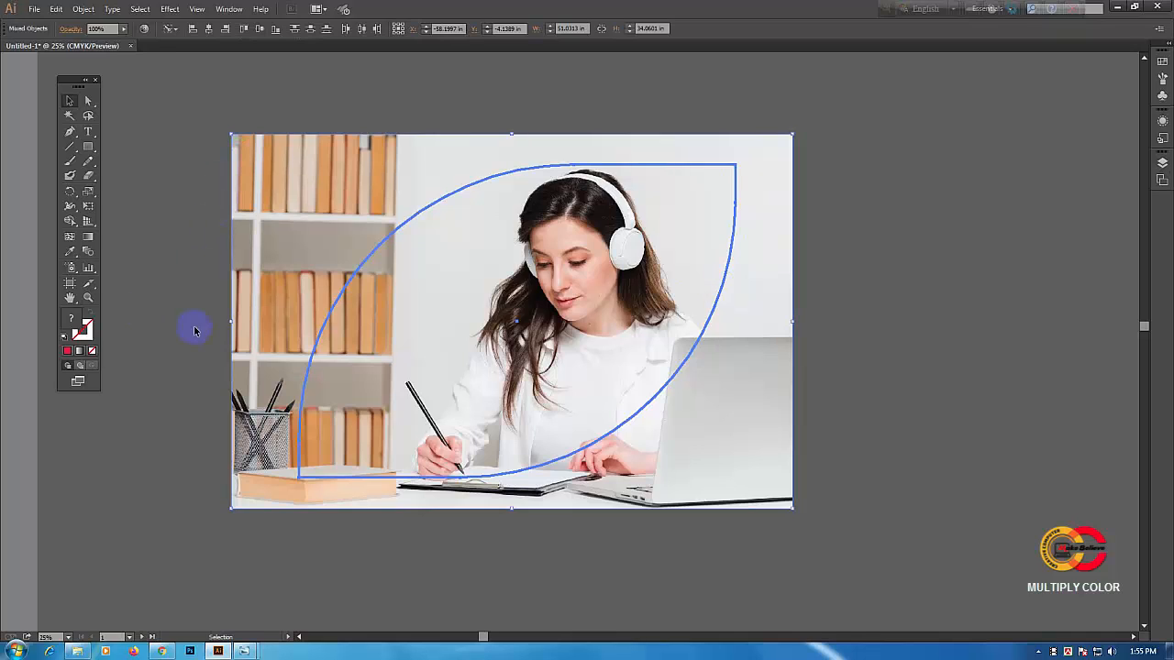
Step: Choose the red F9152B as fill colour for the released leaf shape
click(72, 320)
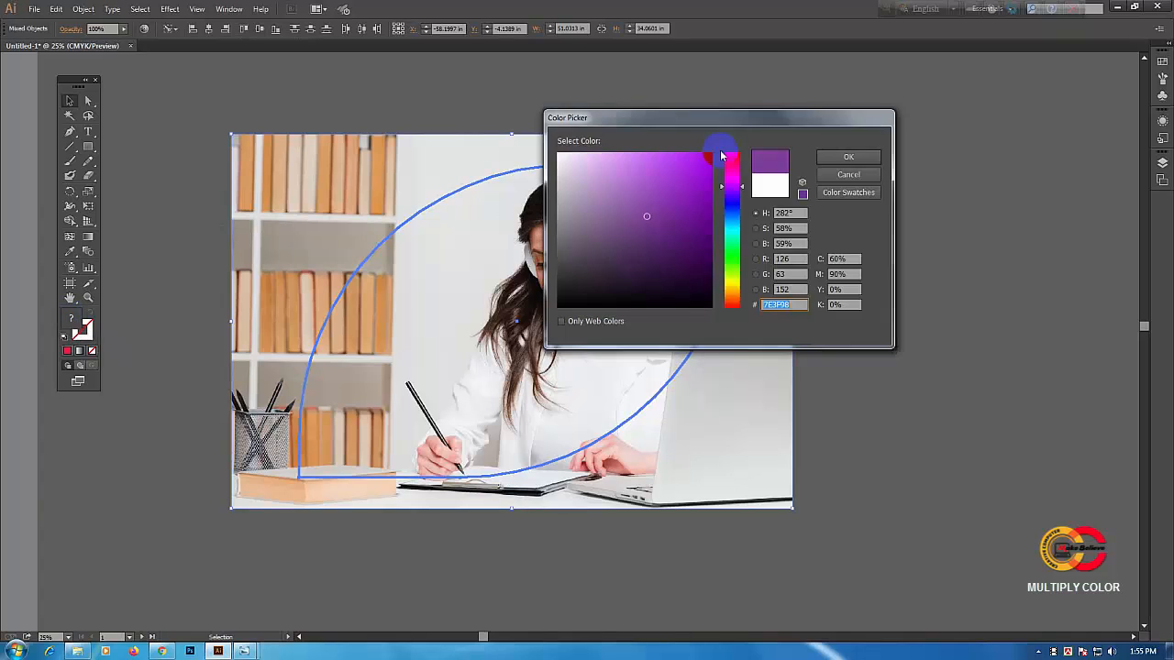
drag(729, 114, 697, 114)
click(705, 158)
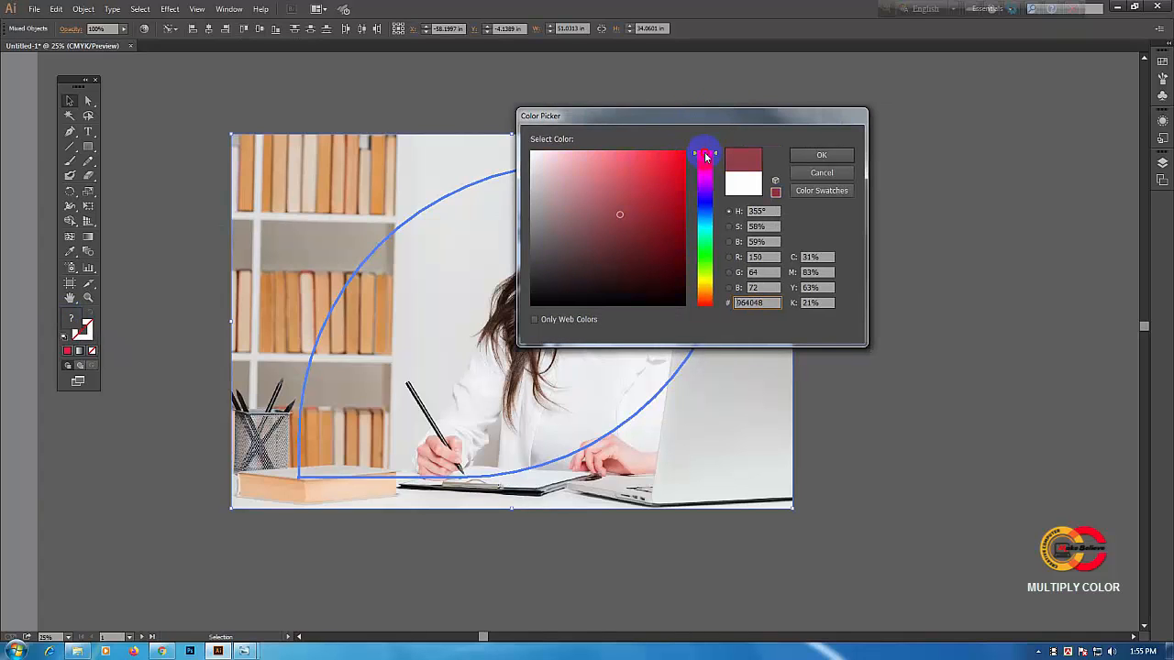
click(674, 154)
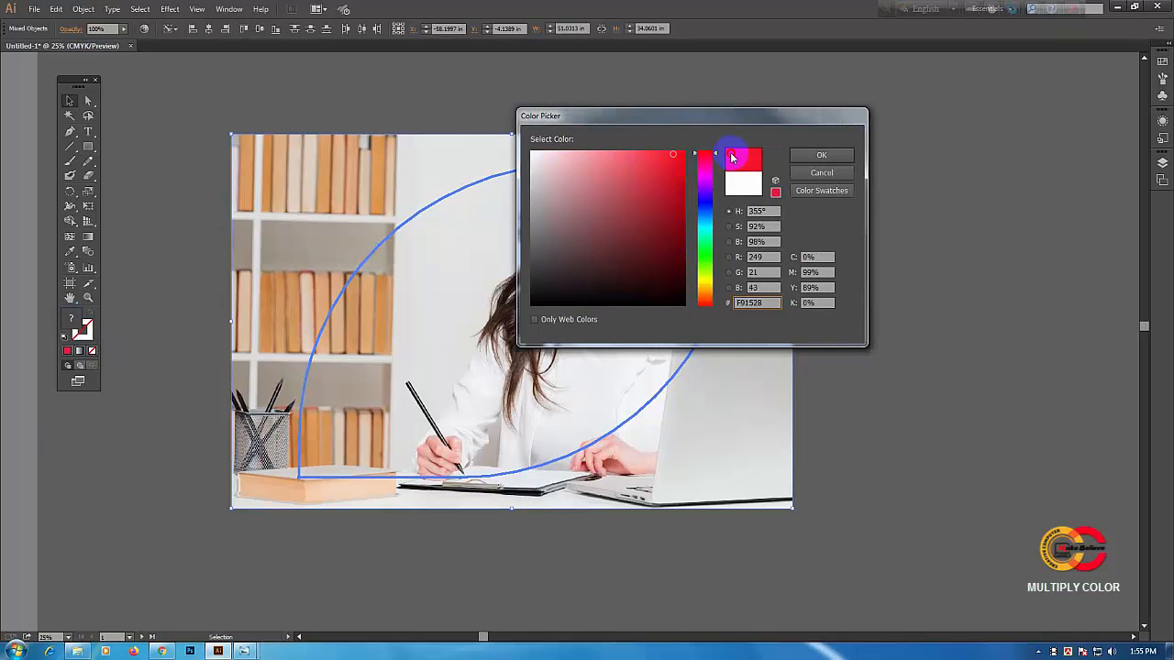
click(814, 156)
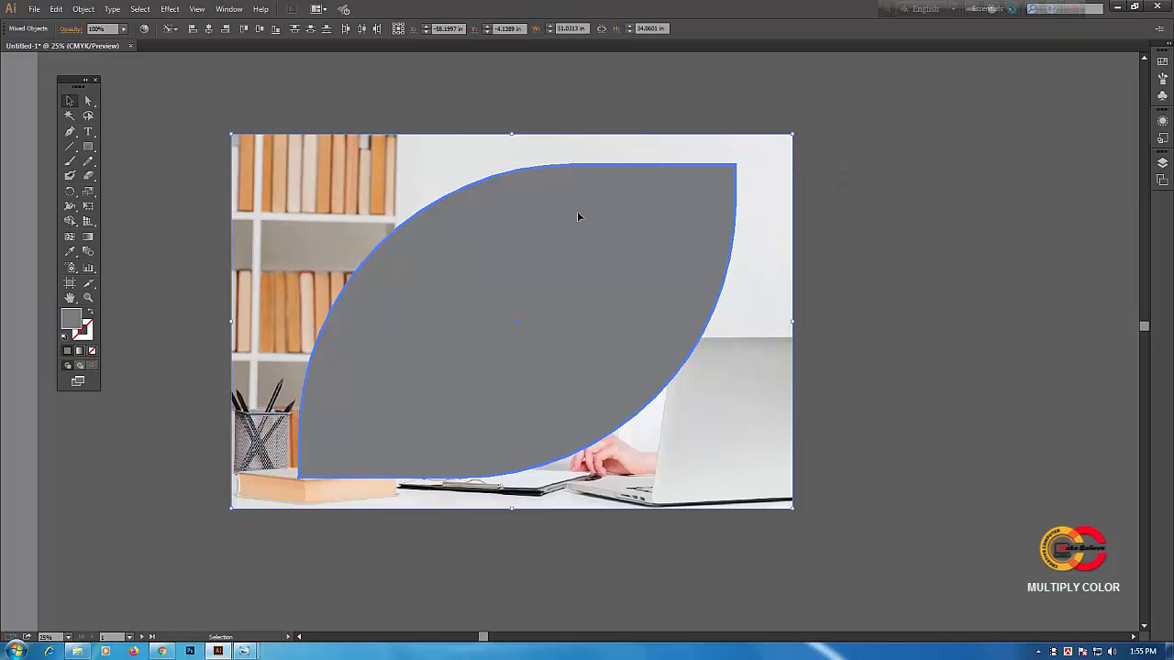
Step: Switch the leaf shape's colour mode to RGB so its fill uses the red F9152B
click(228, 9)
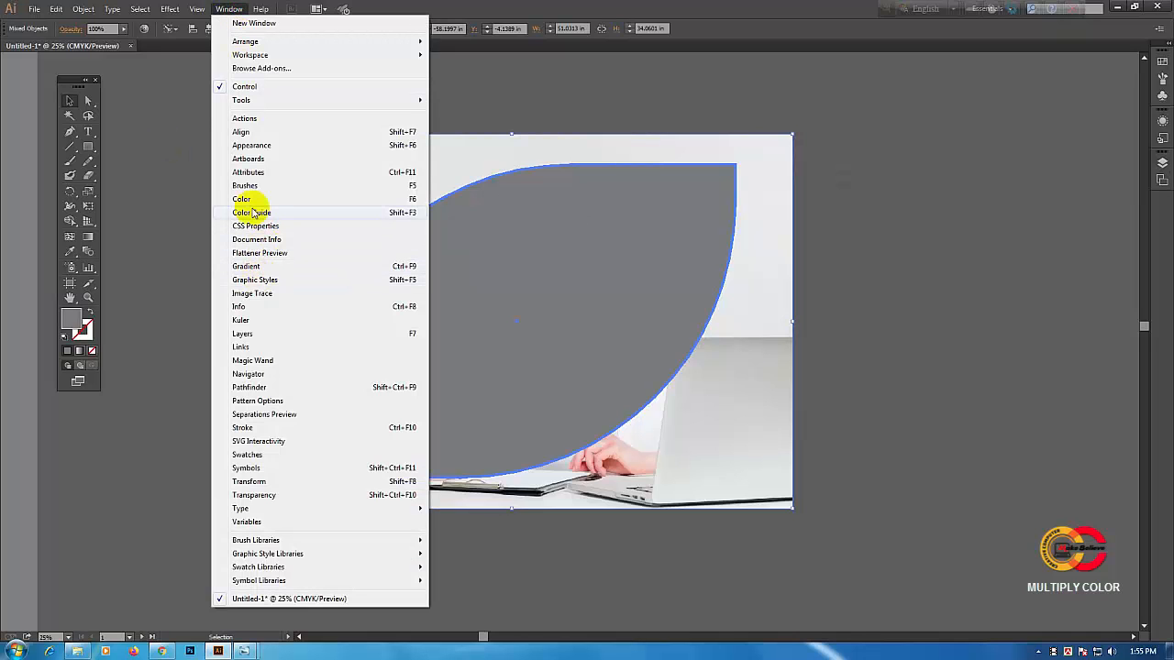
click(391, 204)
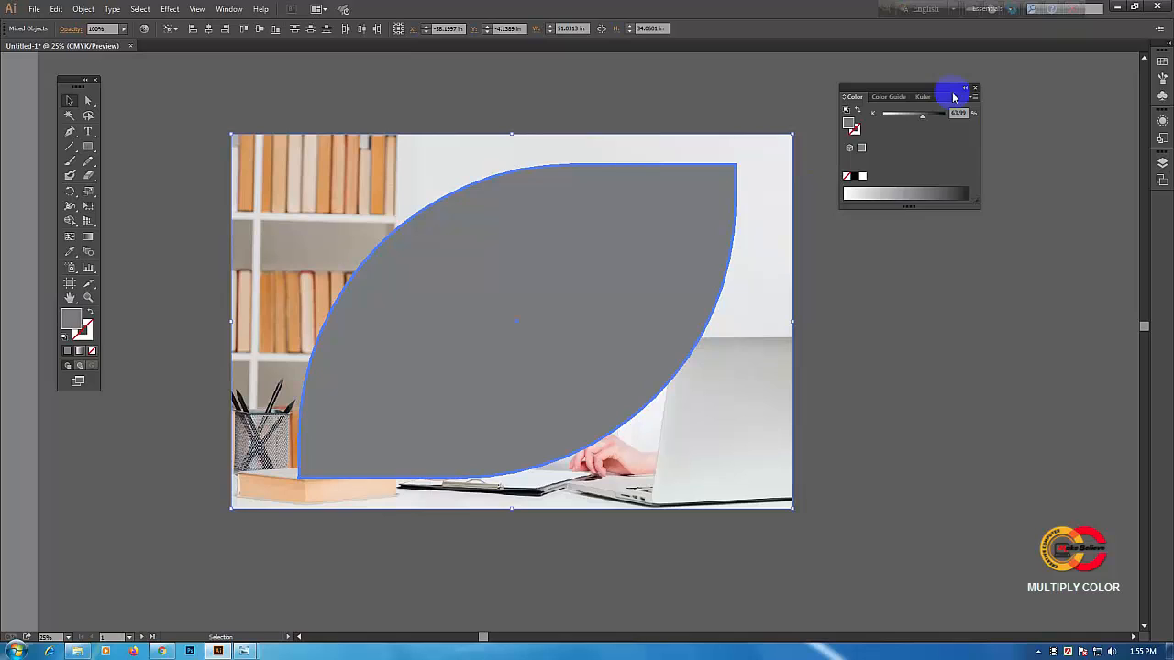
drag(954, 96, 957, 93)
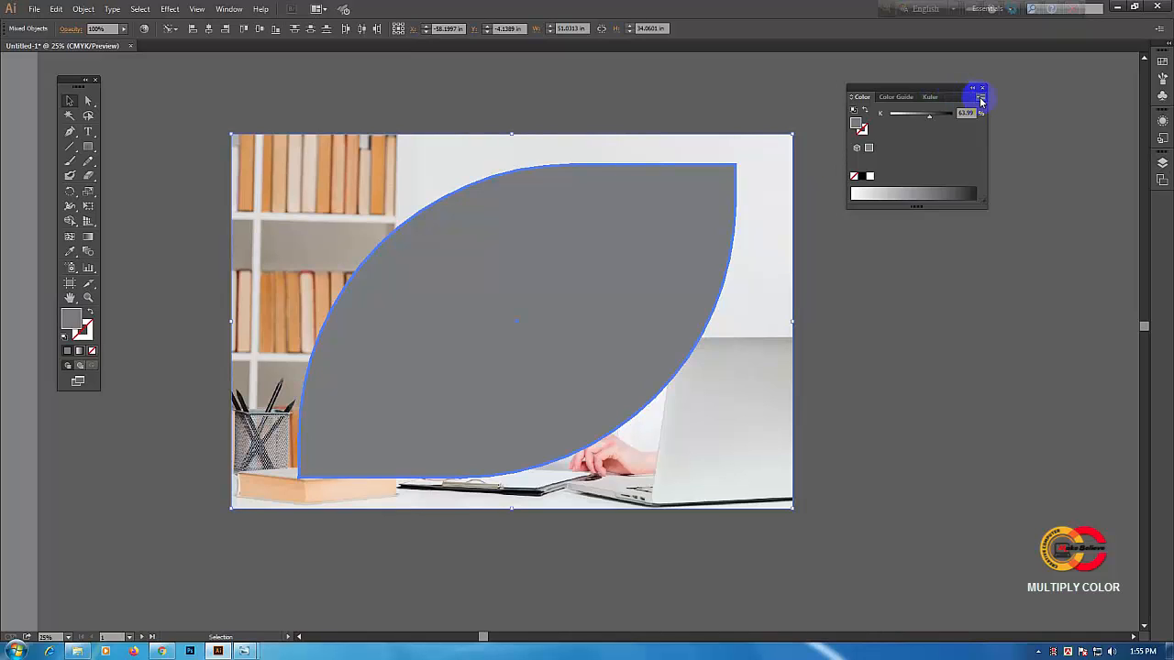
click(981, 99)
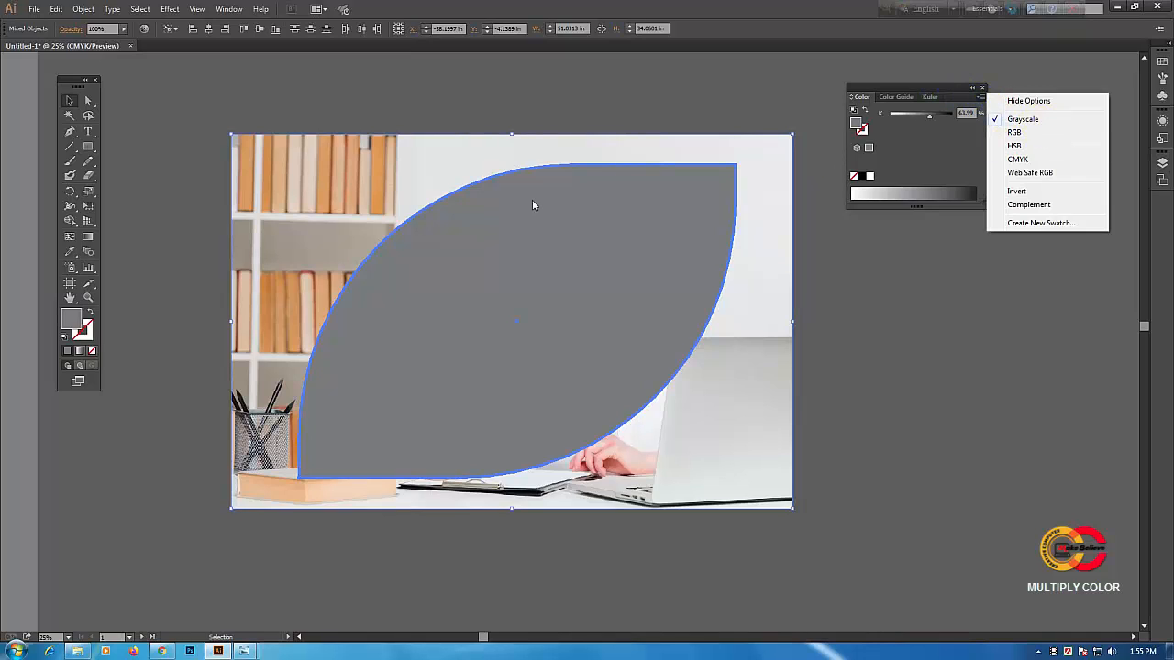
click(1033, 145)
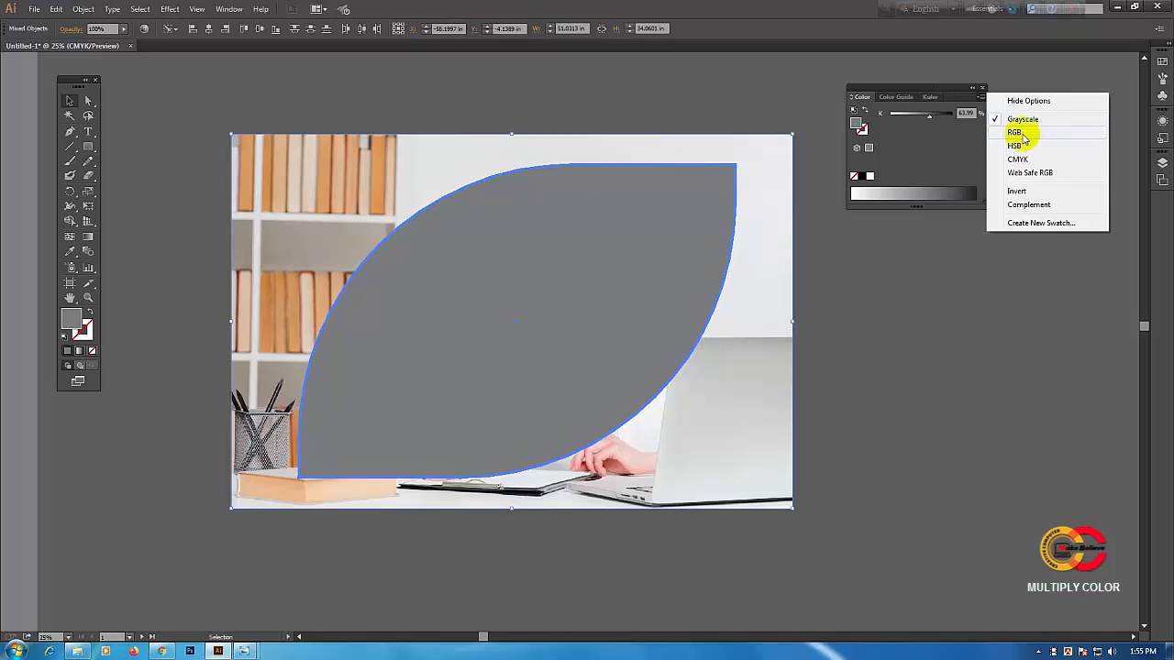
click(1015, 132)
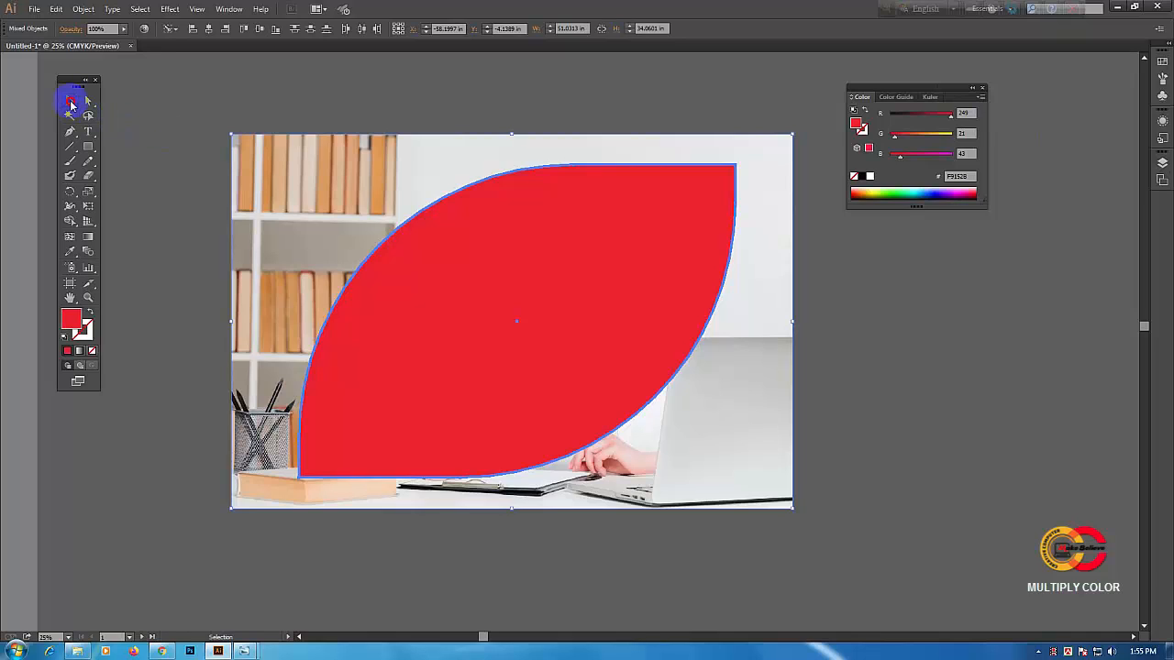
Step: Delete the unmasked copy of the photo behind the red leaf shape
click(826, 275)
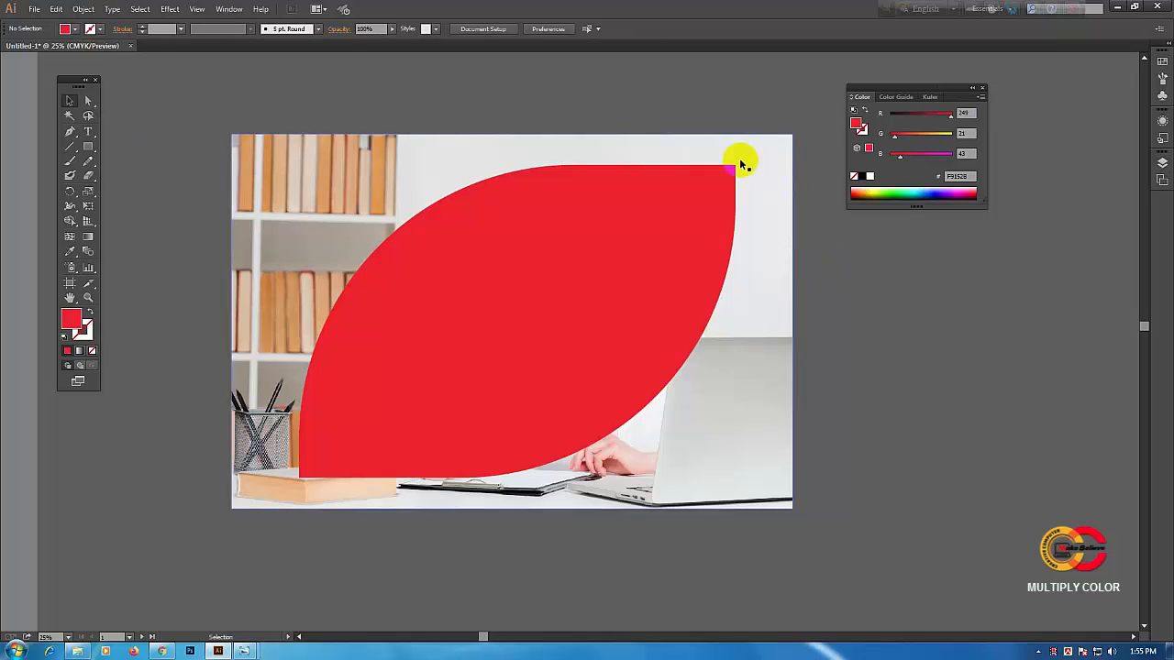
click(785, 155)
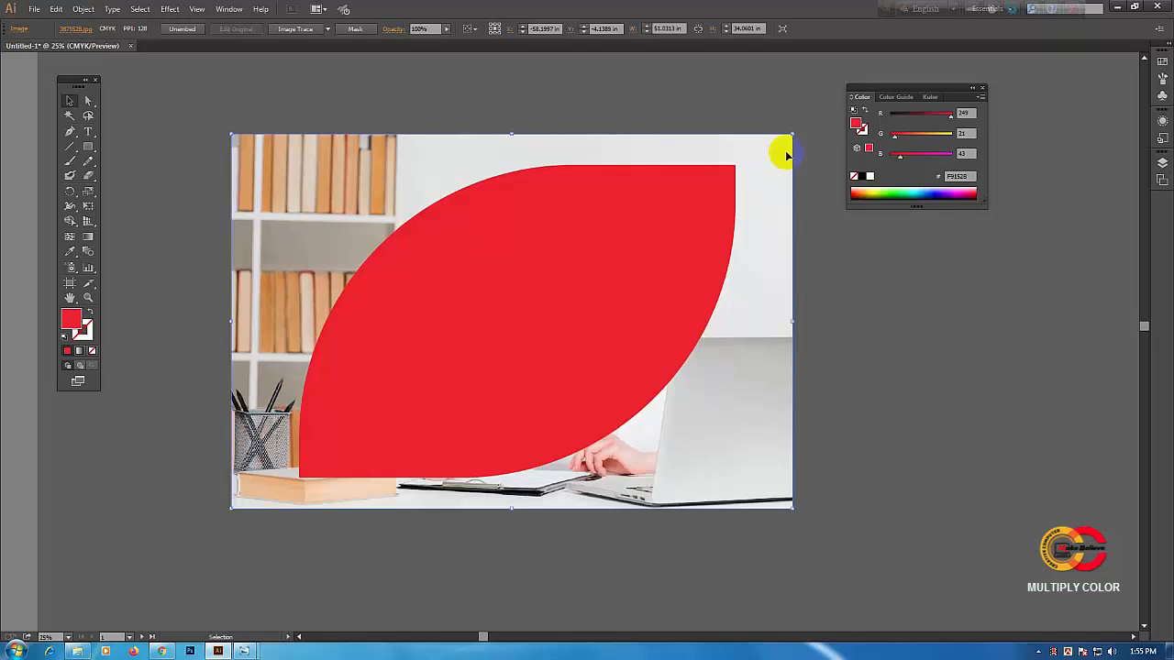
key(Delete)
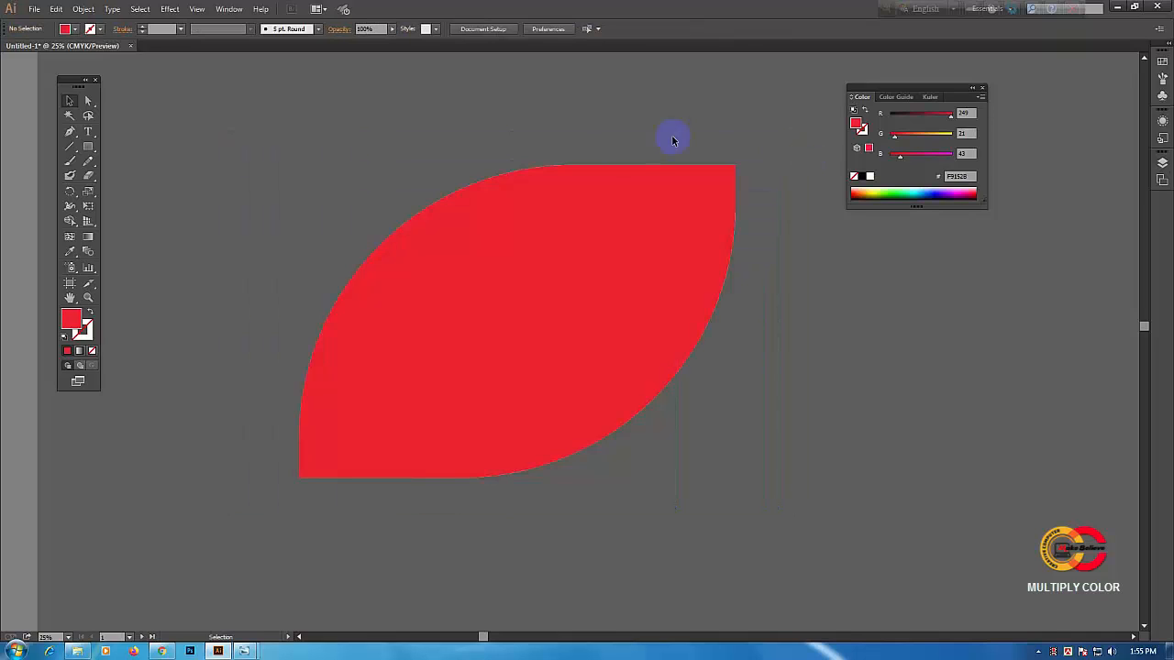
Step: Hide the red leaf shape to check the clipped photo beneath it, and show the leaf again
click(702, 186)
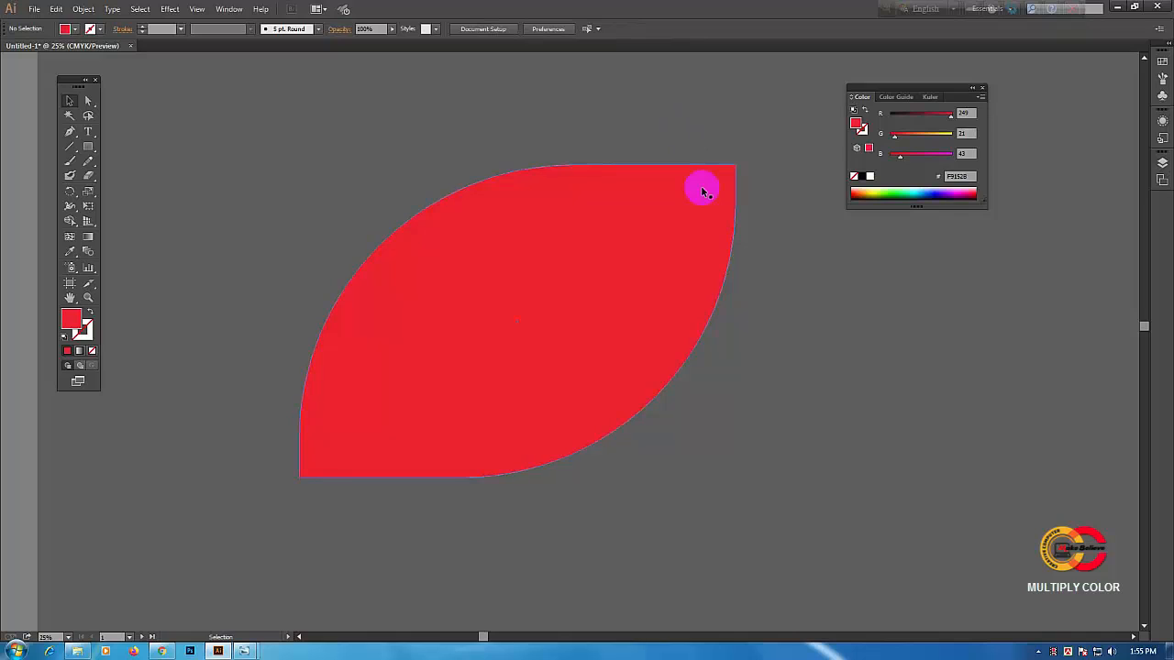
click(532, 247)
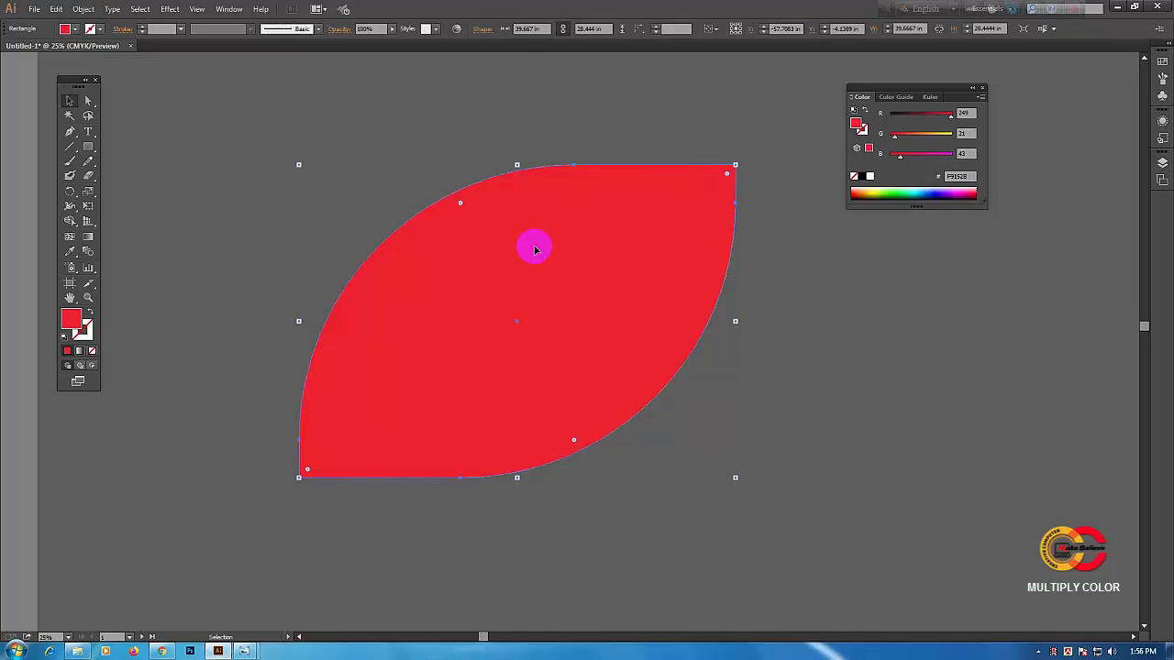
key(a)
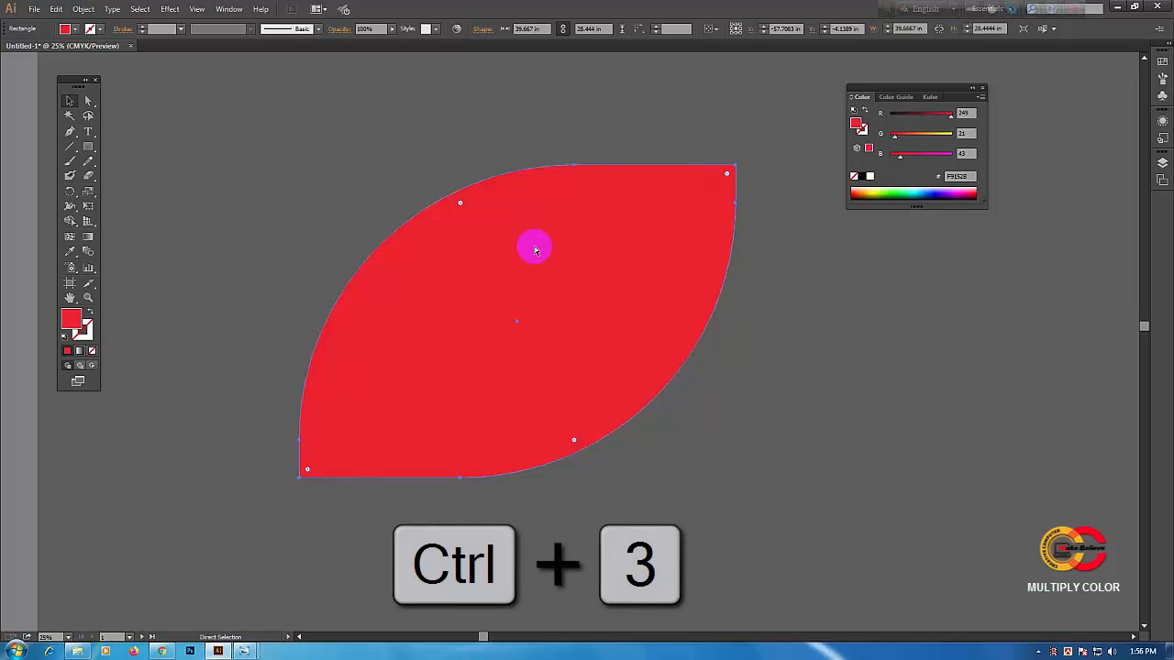
key(ctrl+3)
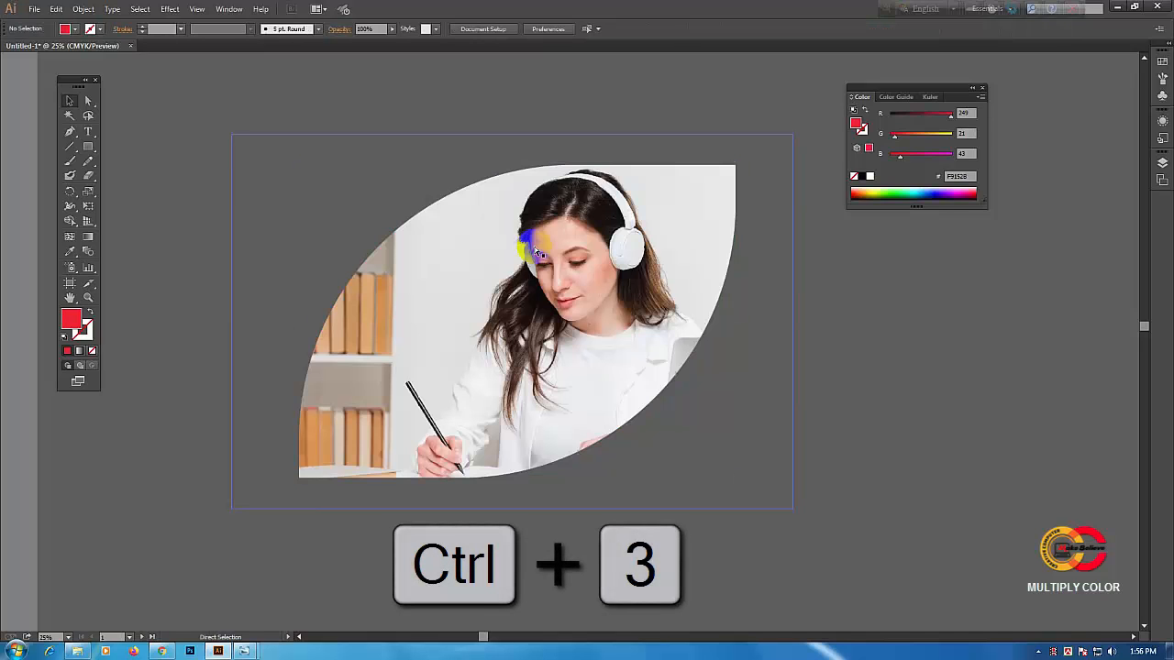
key(v)
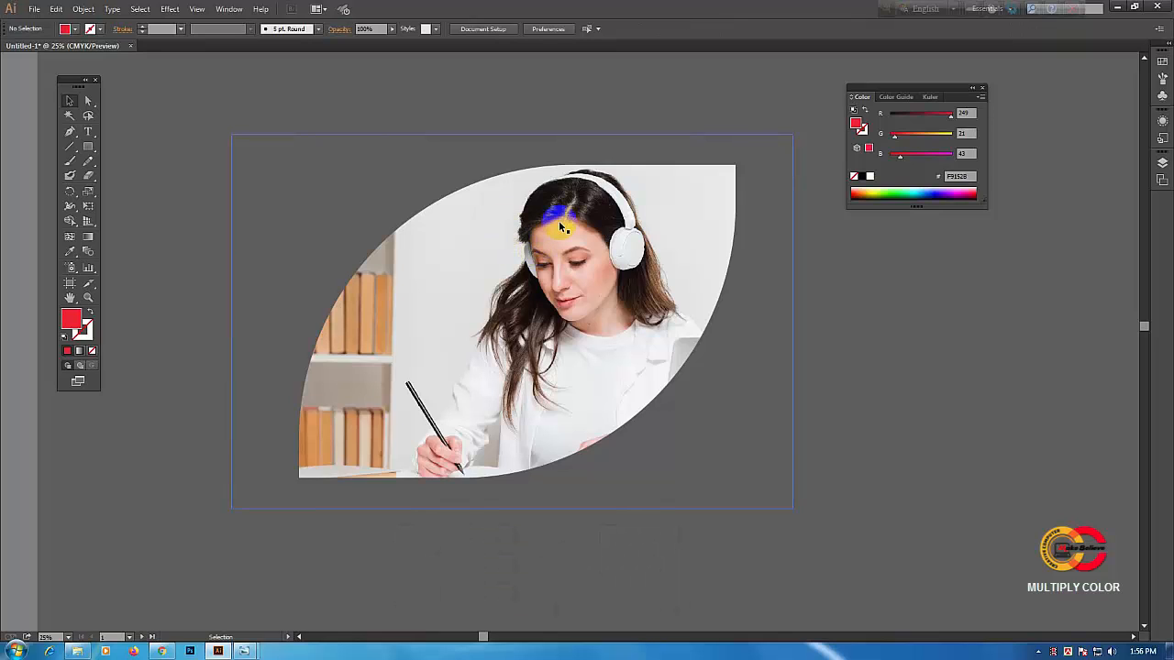
key(ctrl+alt+3)
click(560, 223)
key(v)
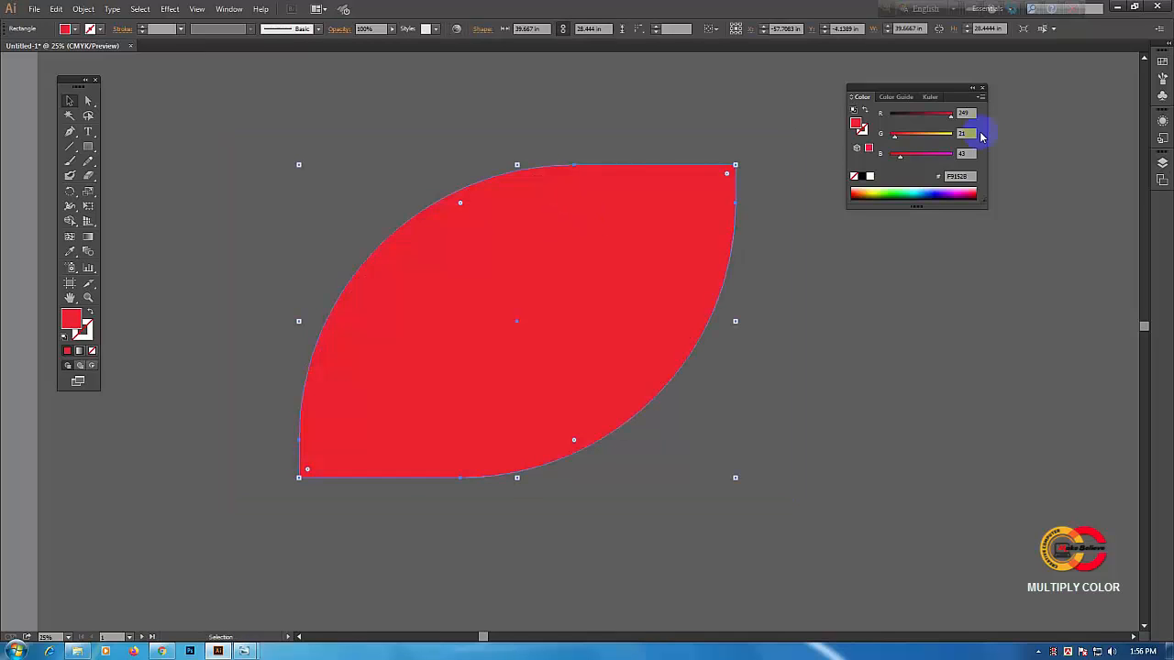
Step: Set the blending mode of the red leaf shape over the photo to Multiply
click(231, 11)
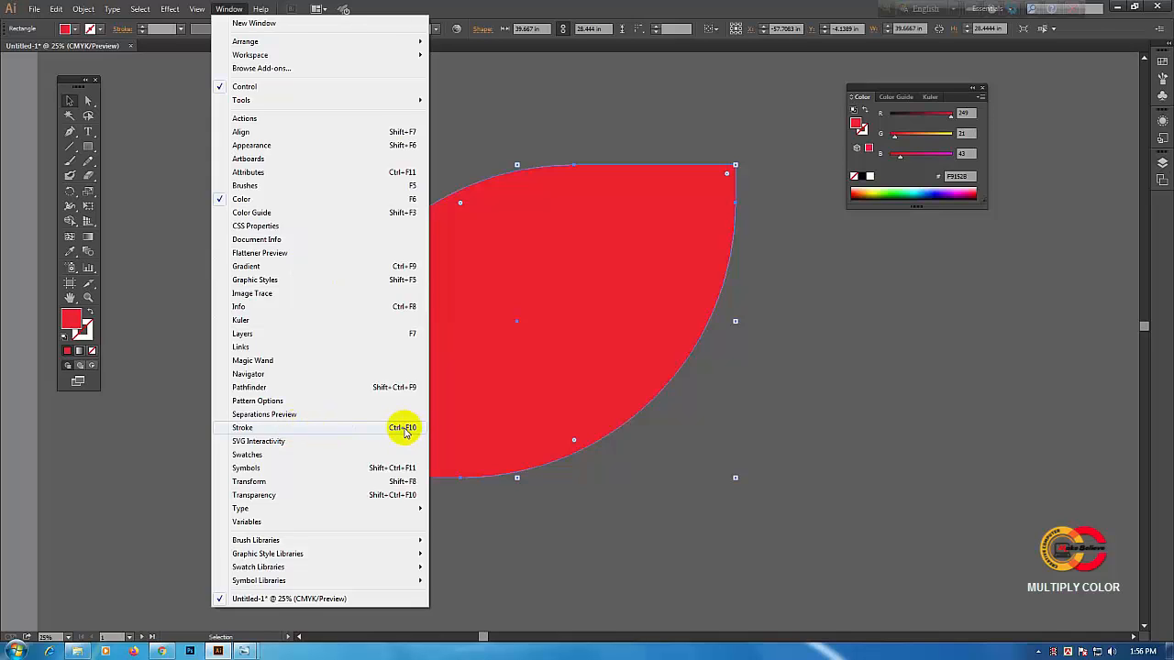
click(290, 430)
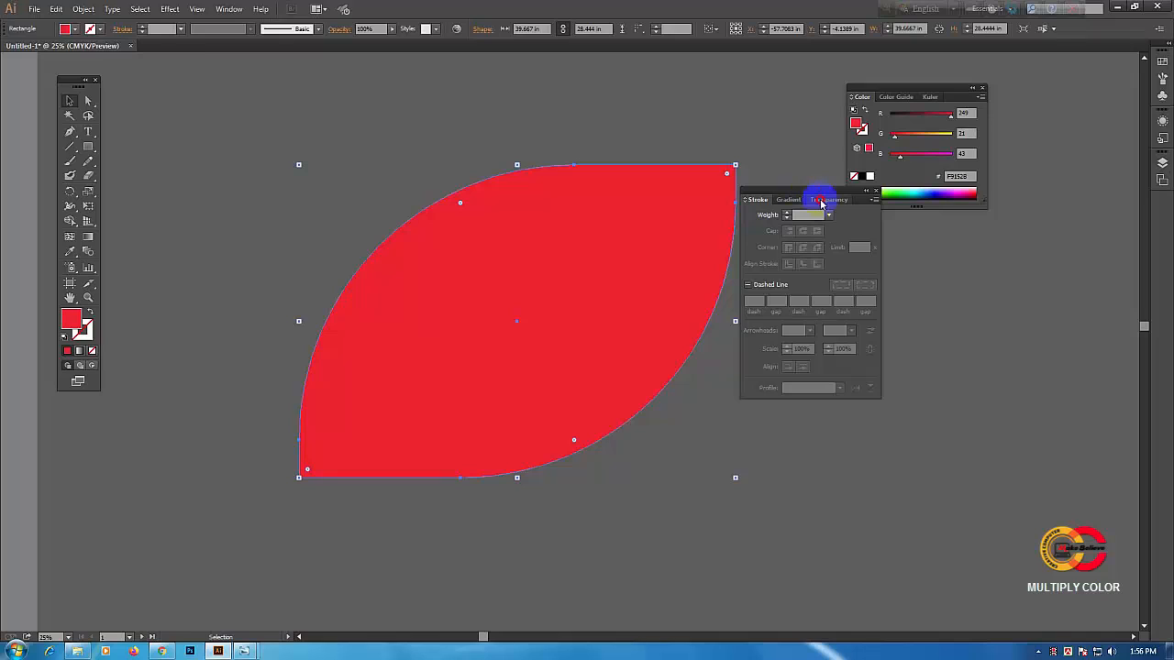
drag(822, 193, 883, 252)
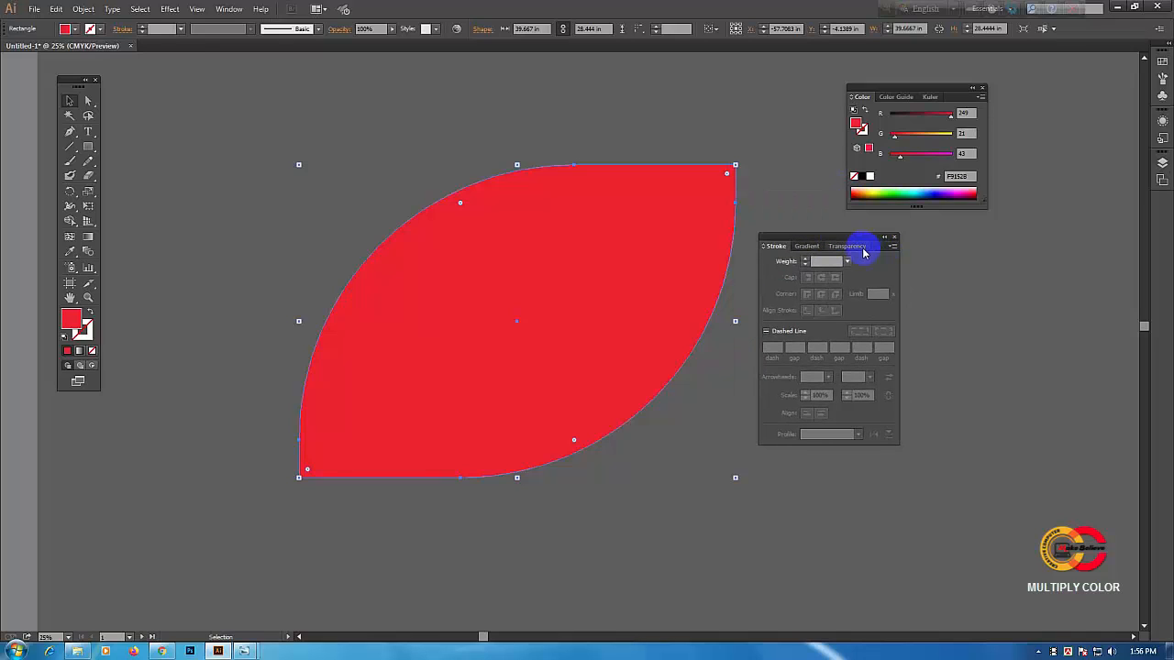
click(848, 246)
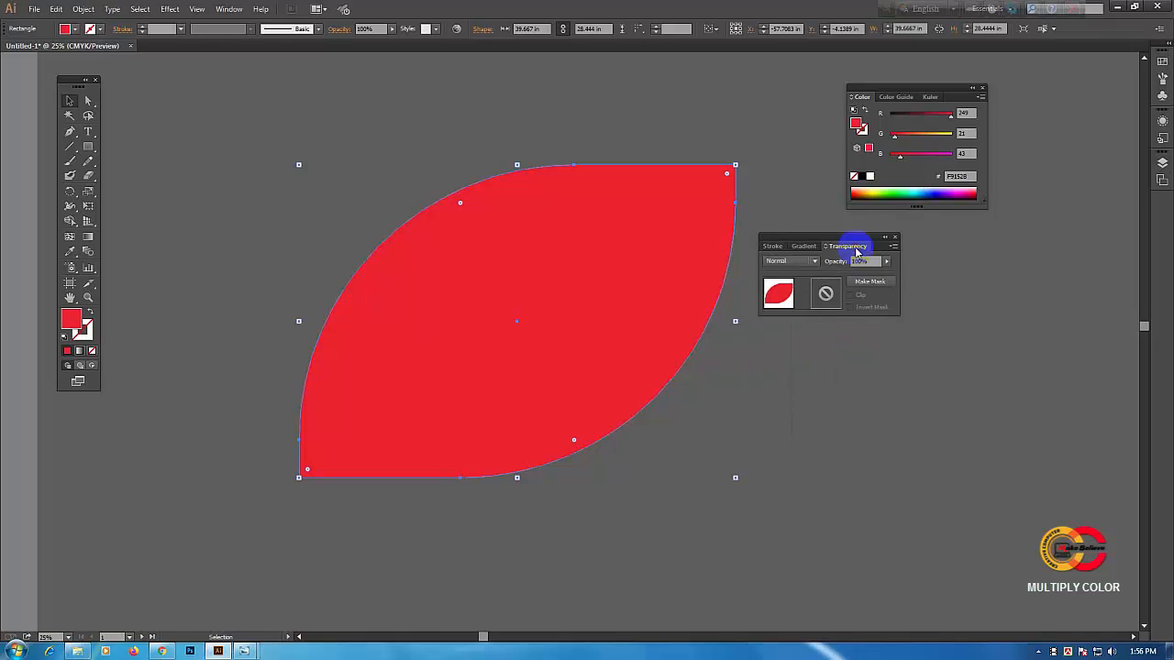
click(800, 264)
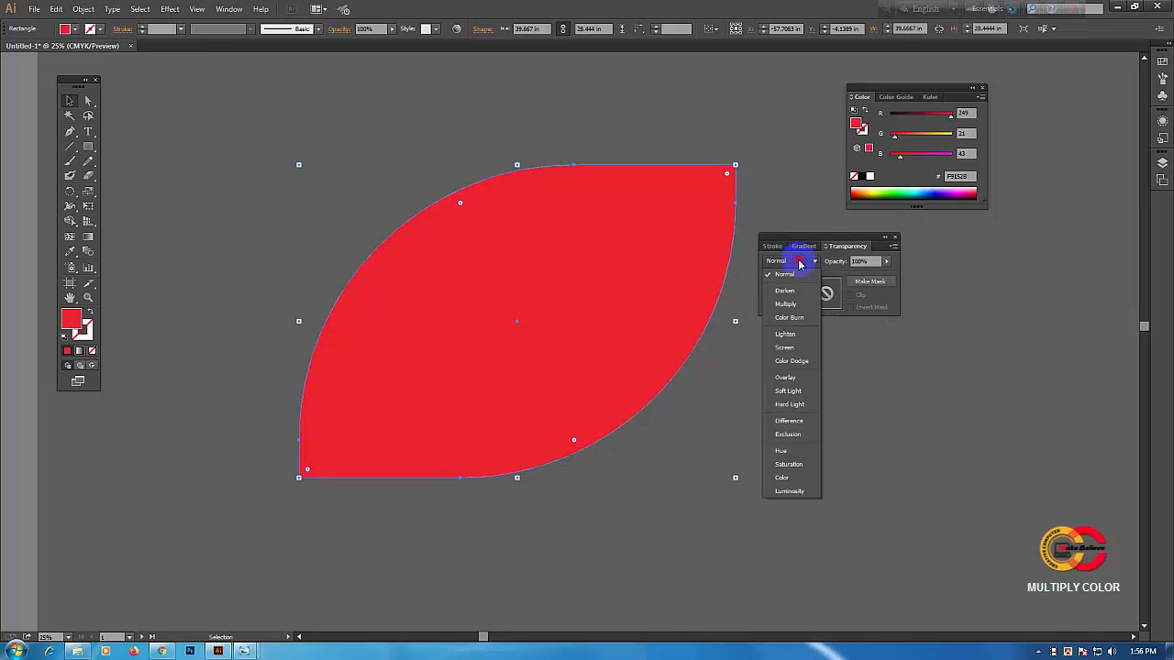
click(789, 303)
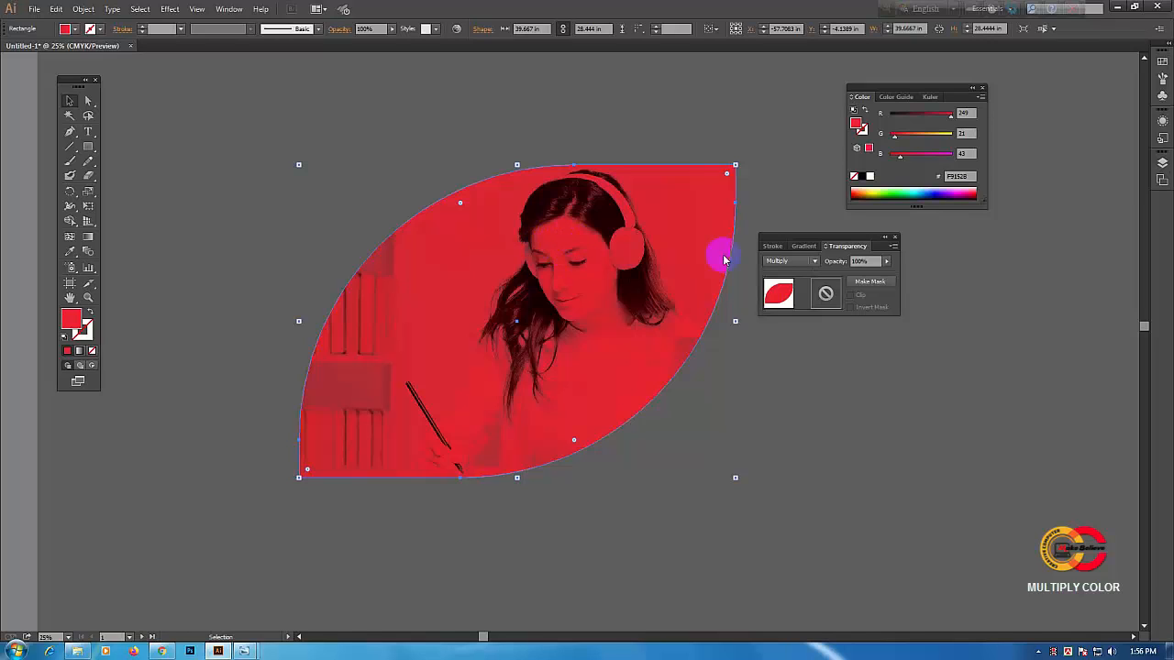
Step: Lower the opacity of the red leaf overlay to 76%
click(863, 262)
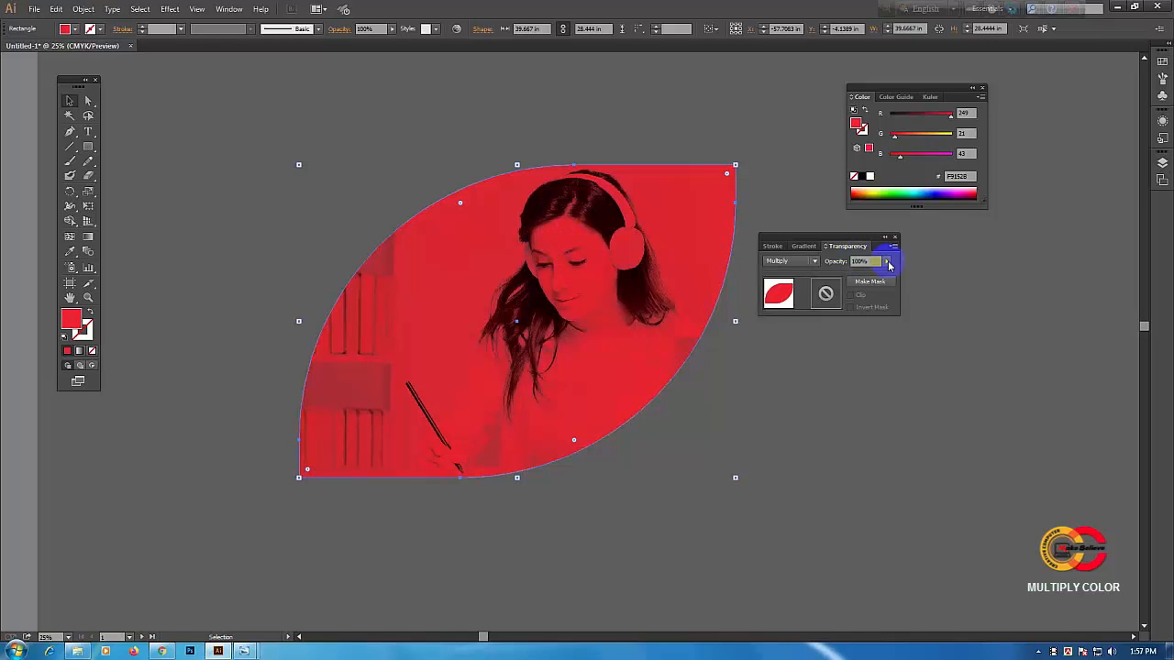
click(888, 262)
drag(875, 272, 877, 274)
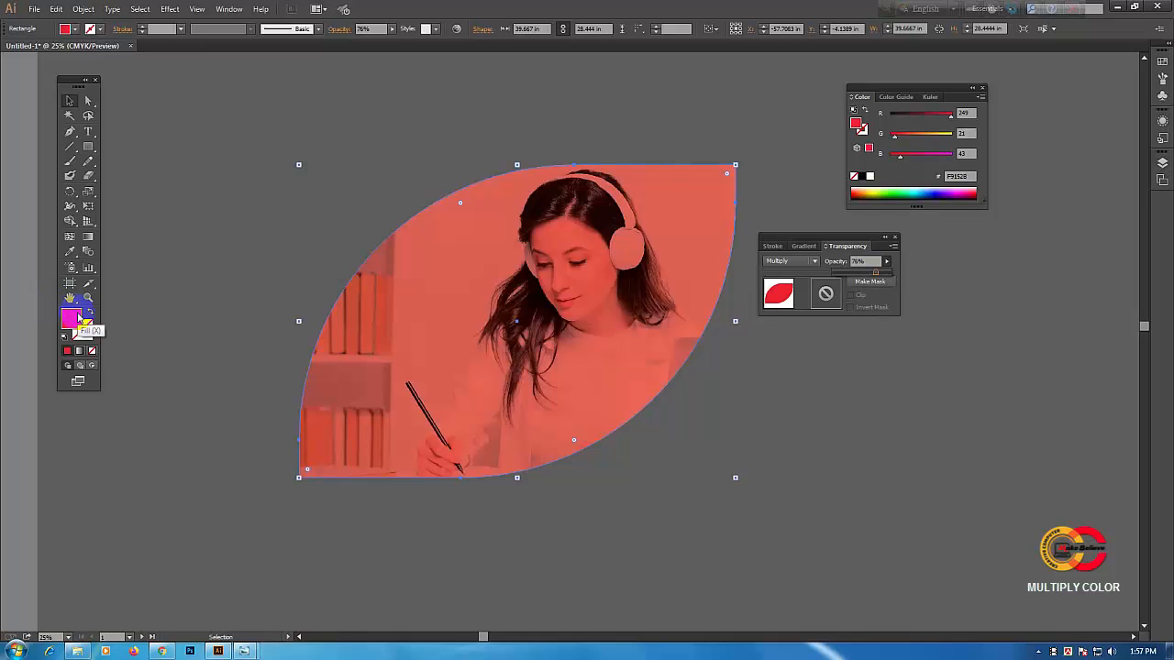
Step: Change the leaf overlay's fill colour to the bright yellow F9F90B
double_click(78, 316)
drag(755, 115, 911, 143)
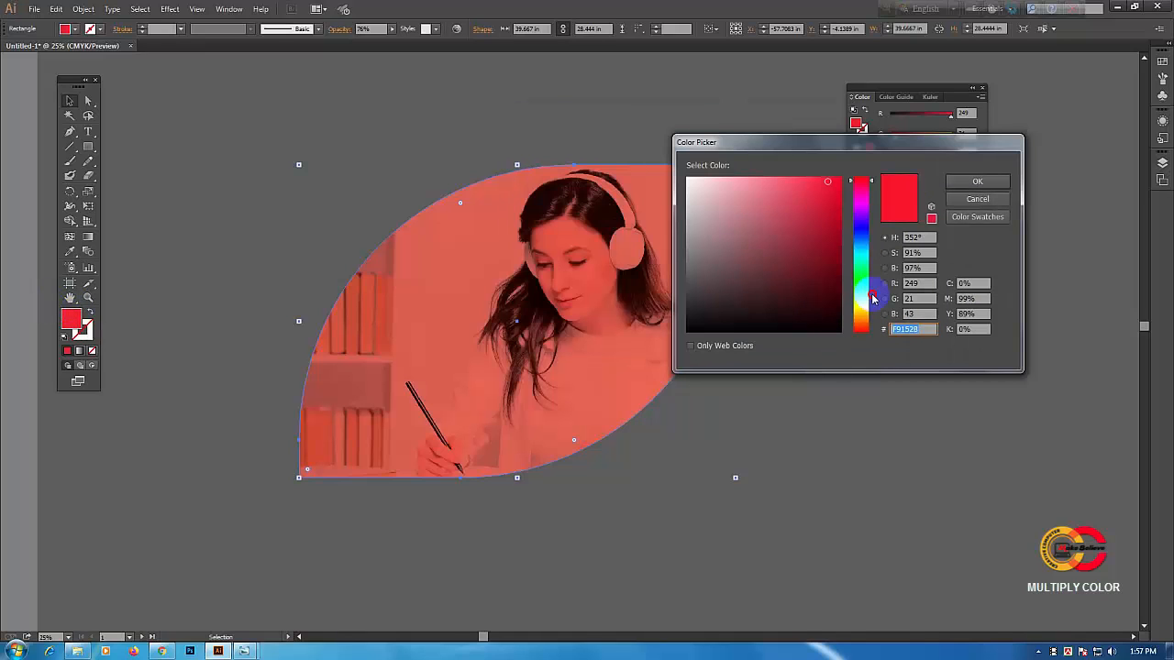
click(864, 307)
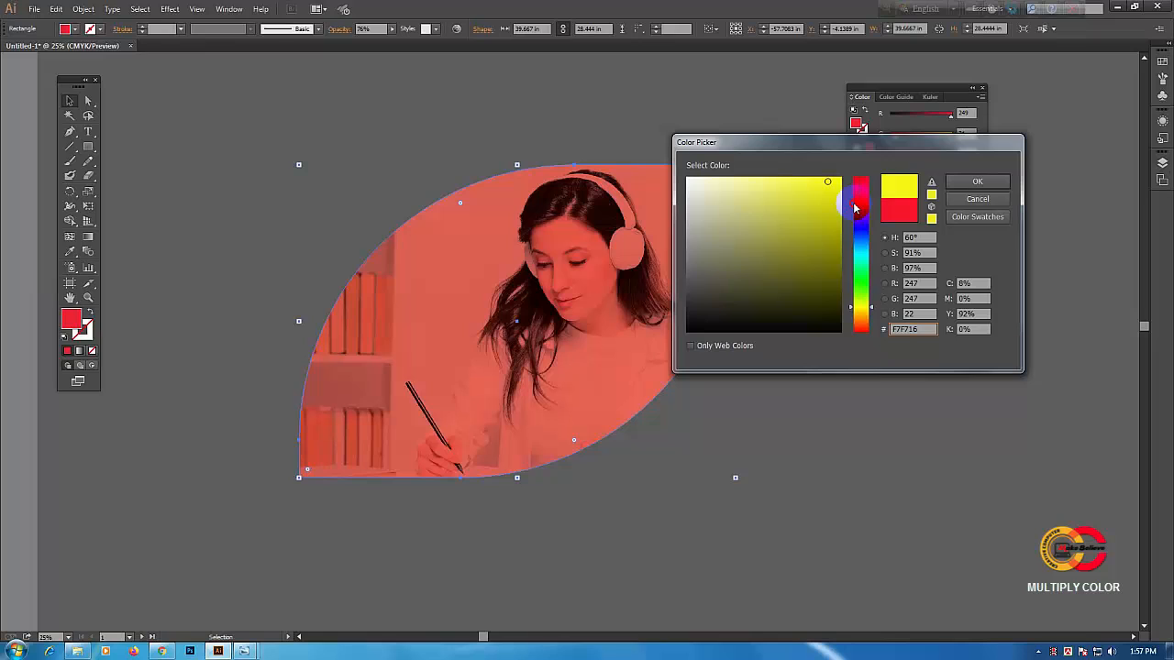
click(835, 180)
click(979, 183)
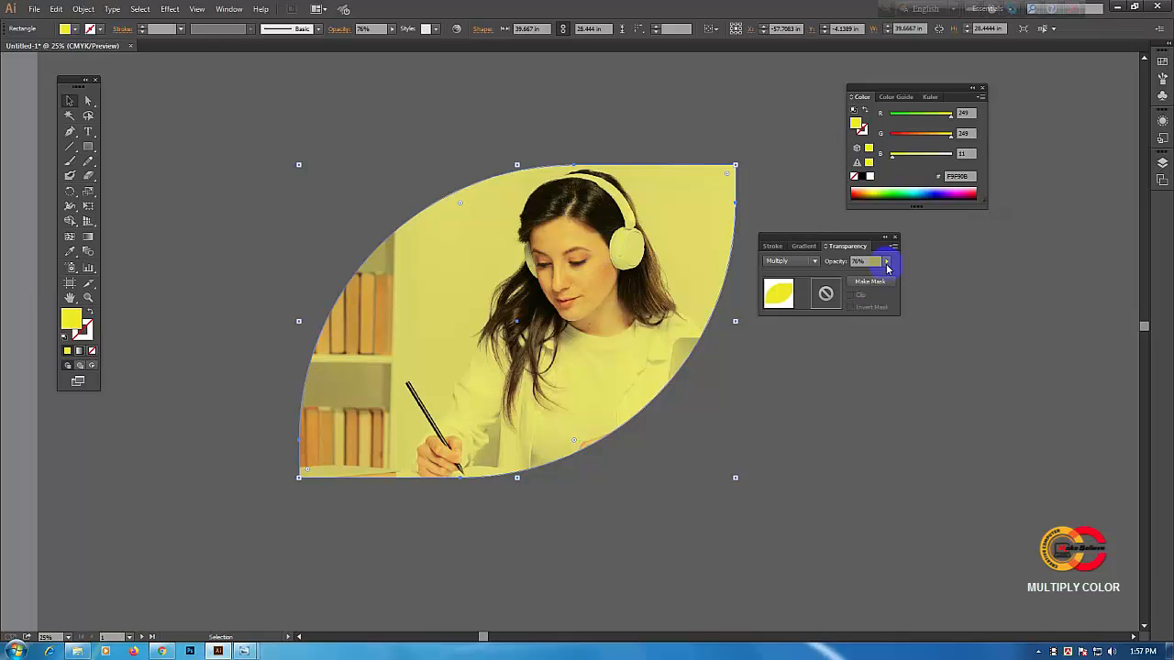
Step: Adjust the opacity of the yellow leaf overlay to 81%
click(887, 263)
mouse_move(881, 274)
mouse_down()
mouse_move(894, 275)
mouse_move(854, 275)
mouse_move(885, 271)
mouse_up()
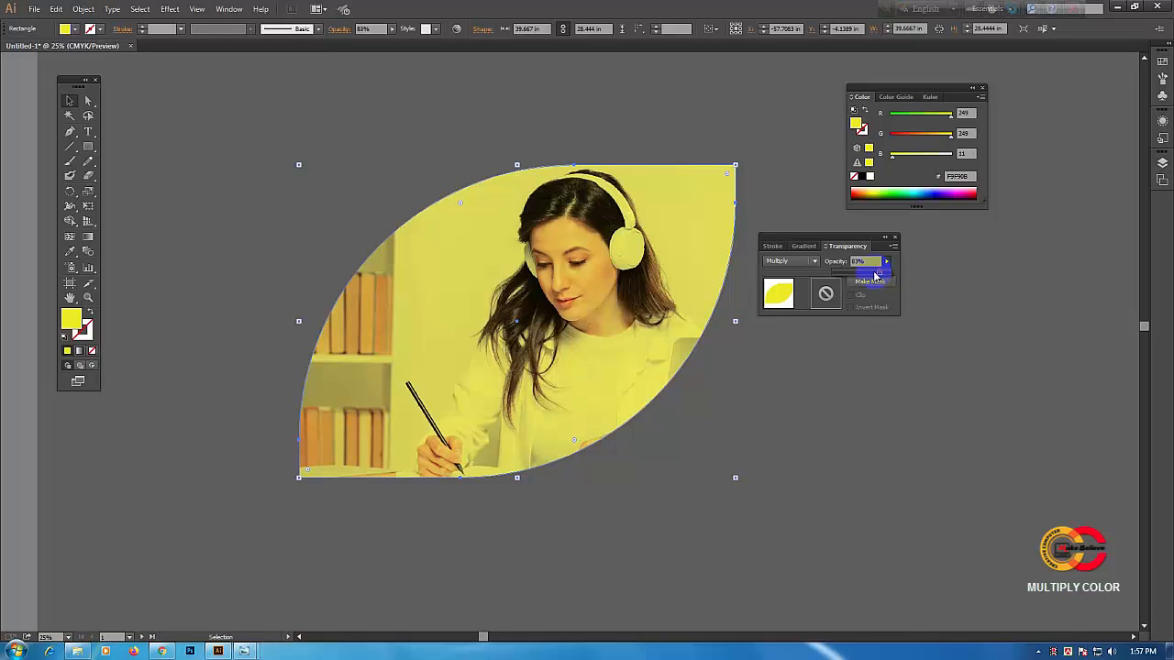
drag(875, 275, 880, 272)
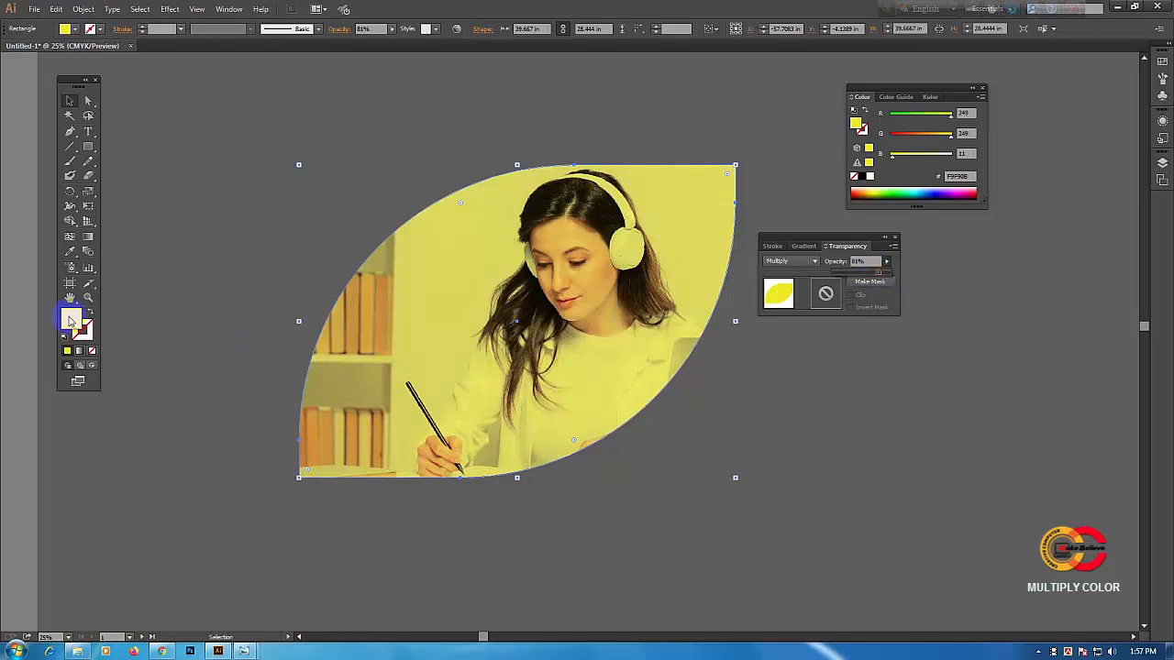
Step: Change the leaf overlay's fill colour to the dark green 186006
double_click(72, 318)
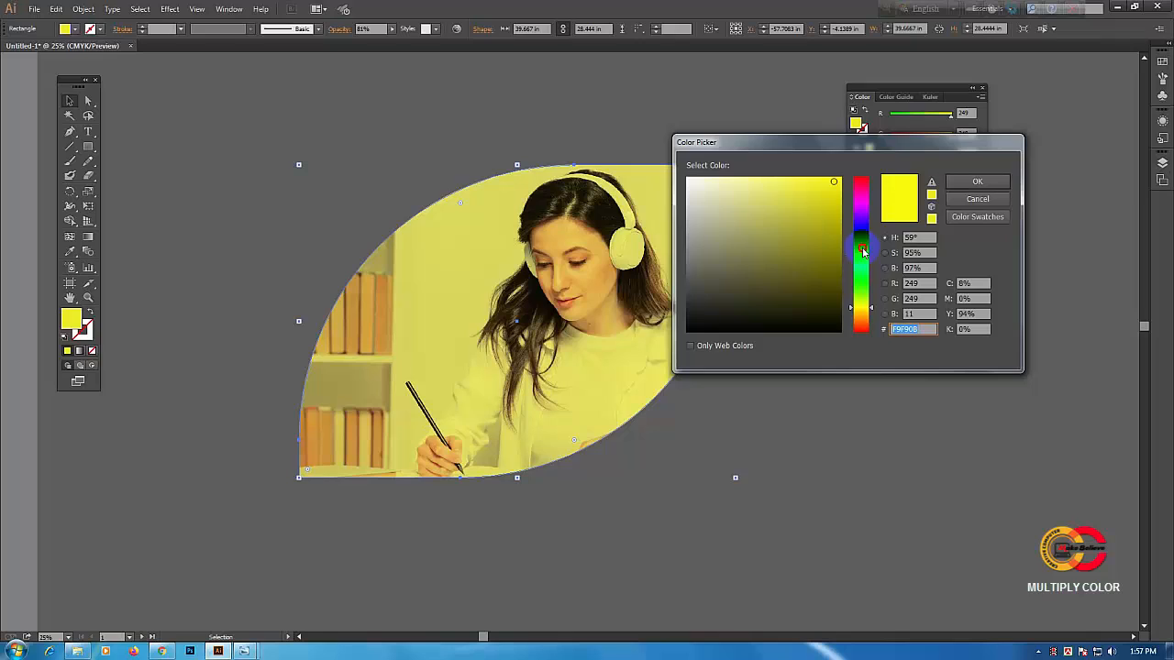
click(861, 245)
click(860, 286)
click(832, 274)
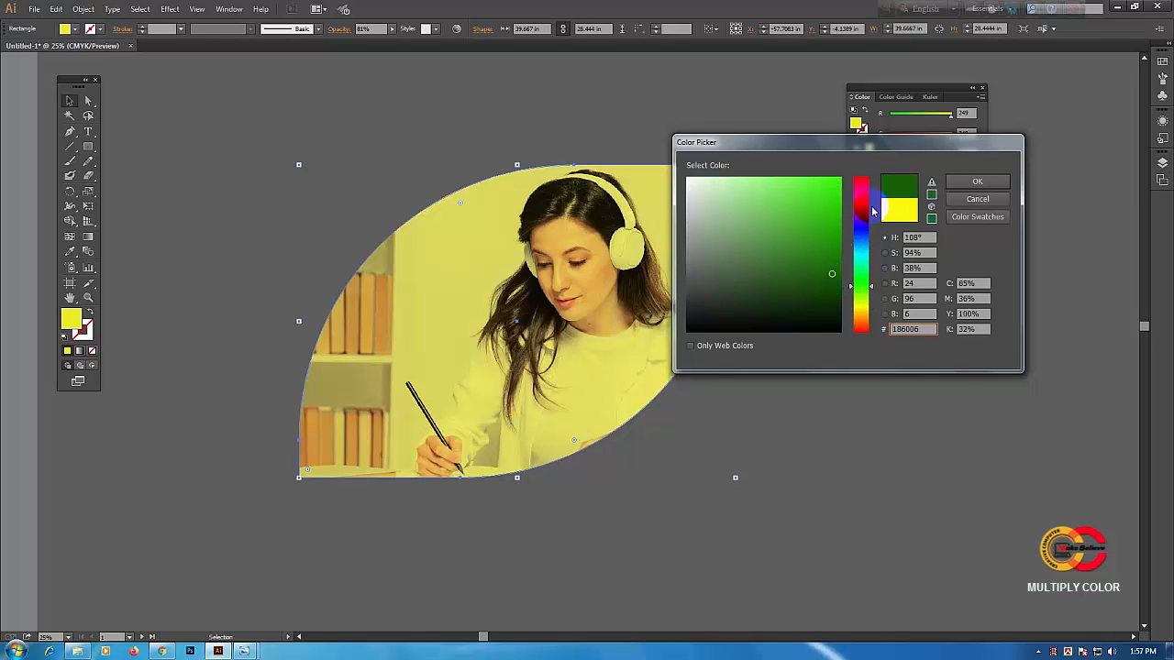
click(972, 184)
Step: Reduce the opacity of the green leaf overlay to 38%
click(603, 235)
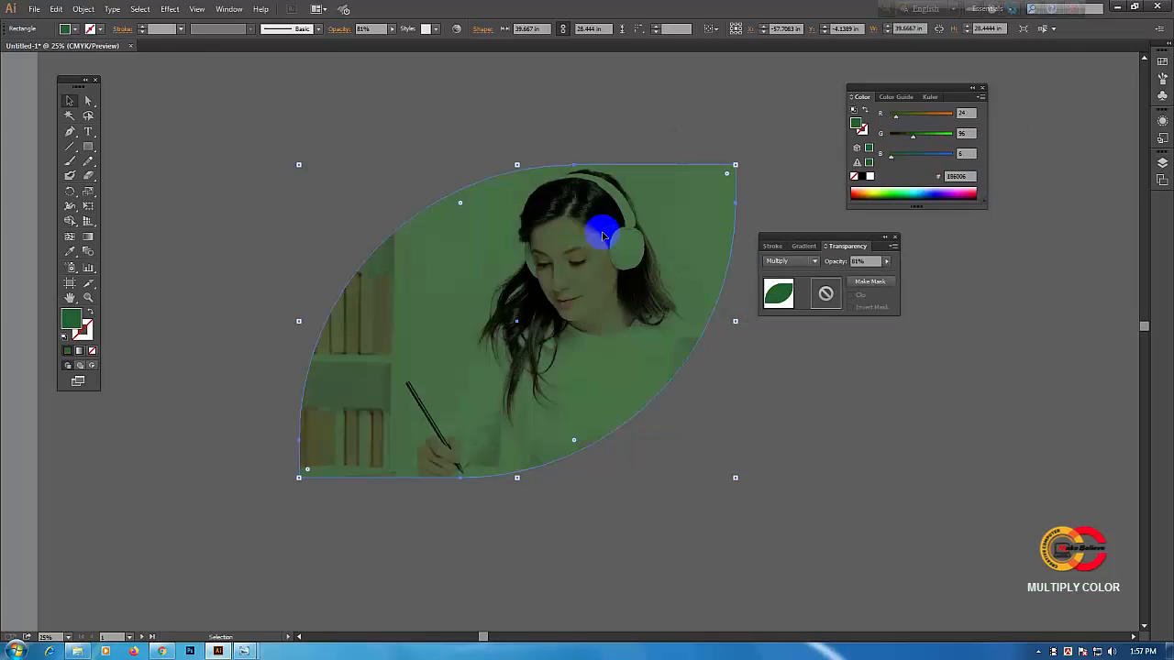
click(887, 261)
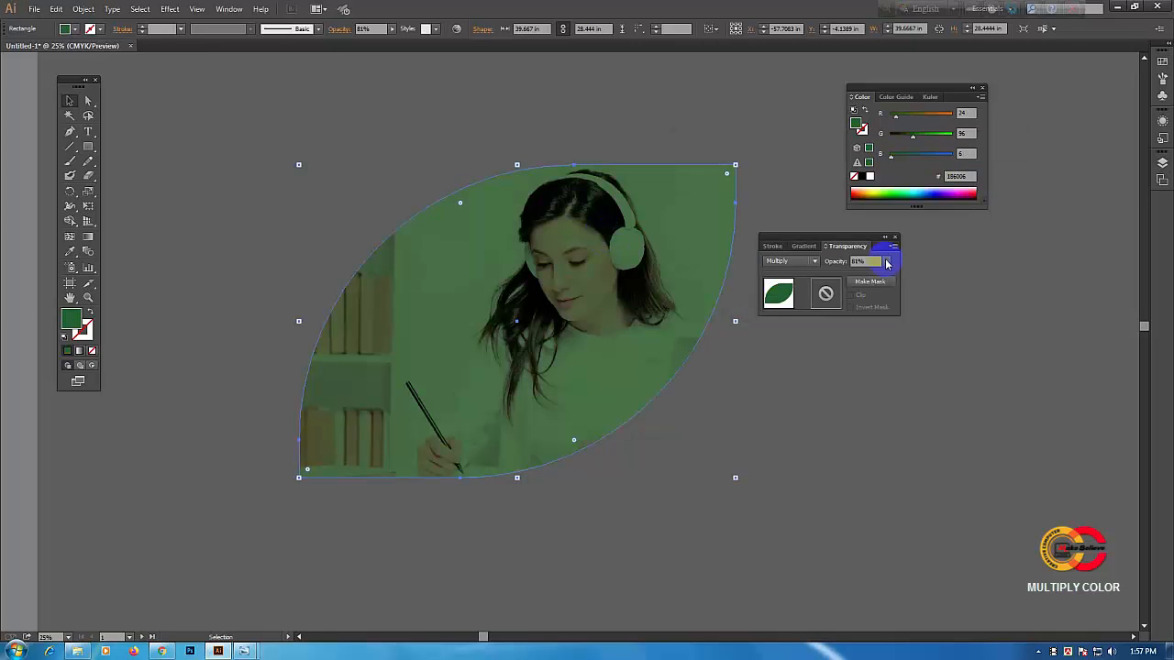
drag(879, 274, 855, 273)
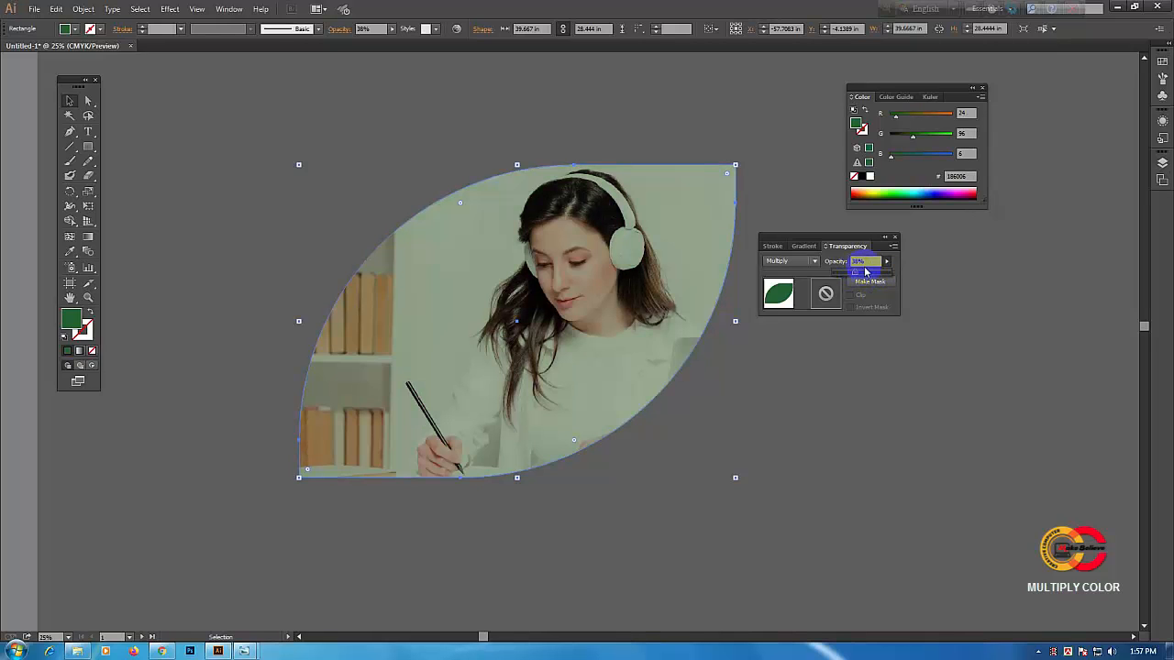